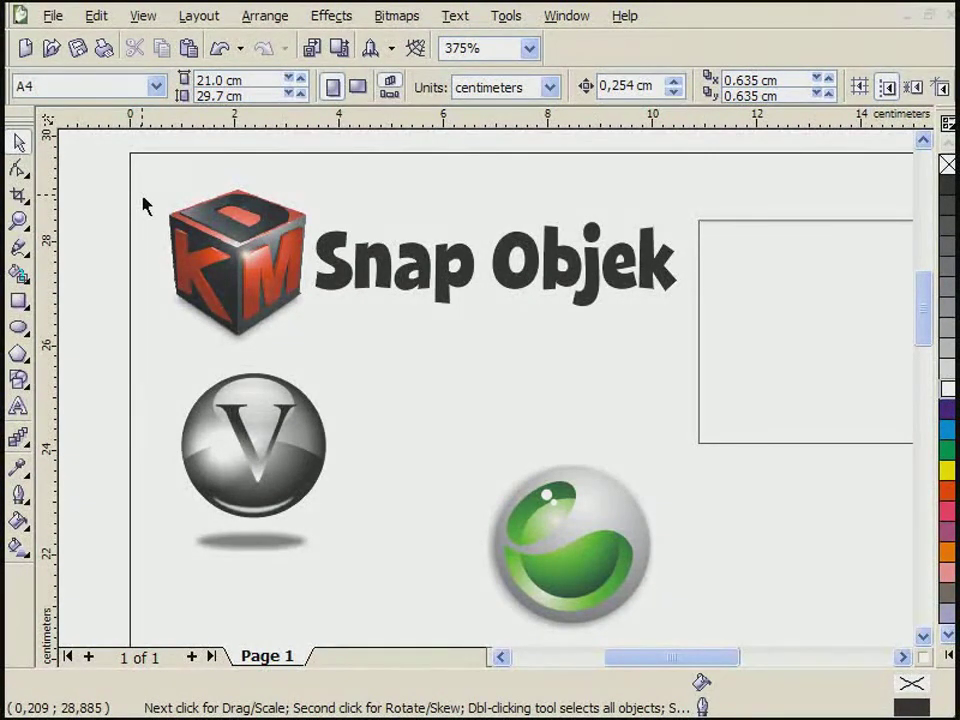
Hide the rulers and show them again
{"action": "left_click", "coordinate": [147, 22]}
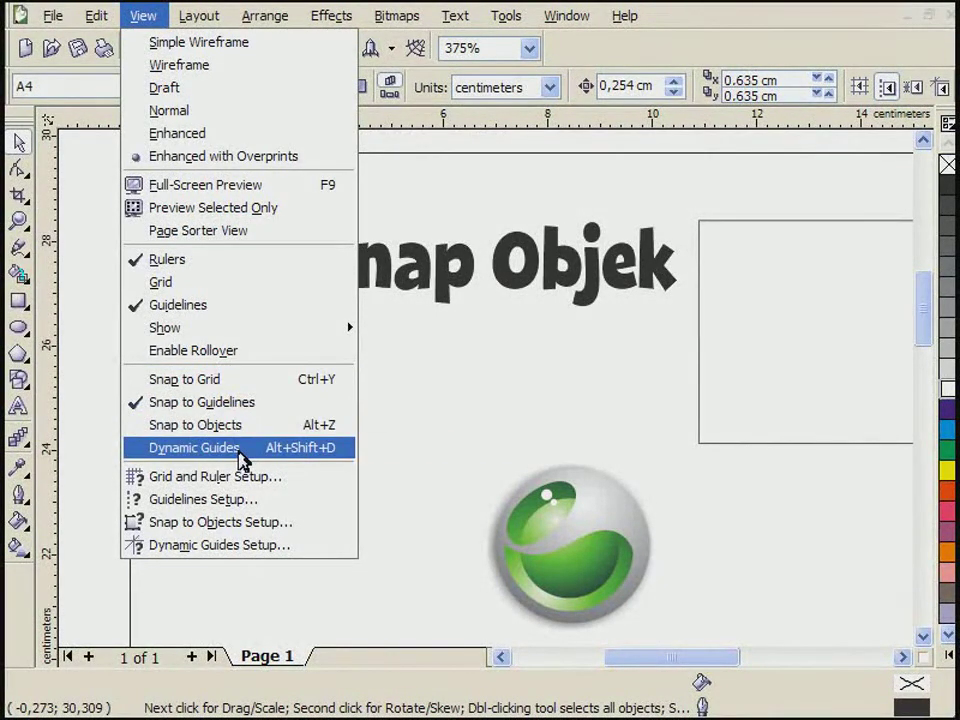
{"action": "left_click", "coordinate": [457, 422]}
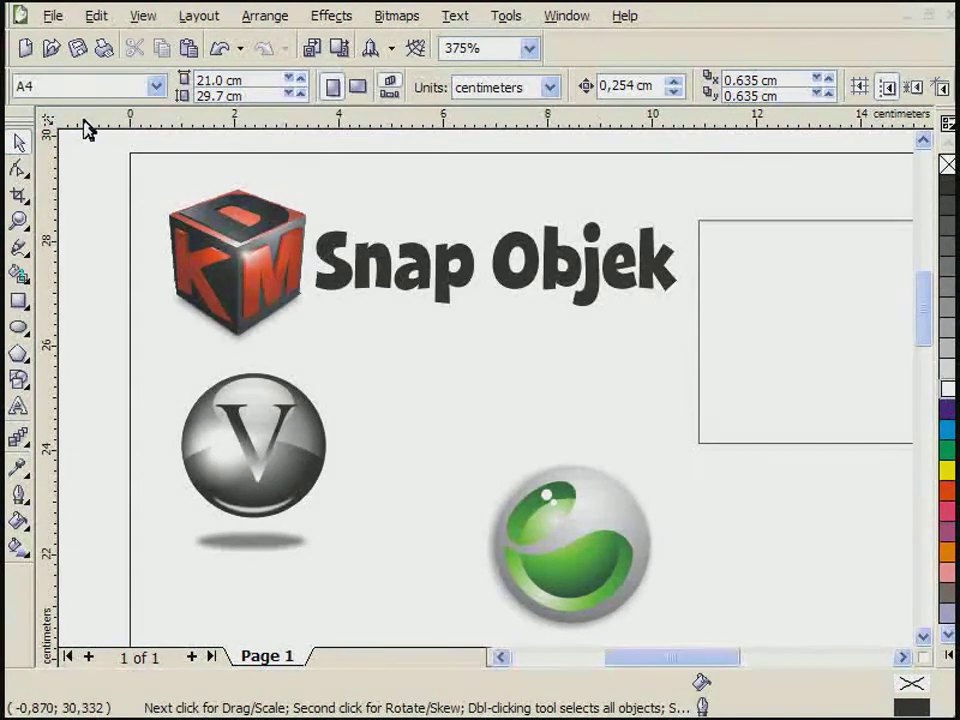
{"action": "left_click", "coordinate": [142, 20]}
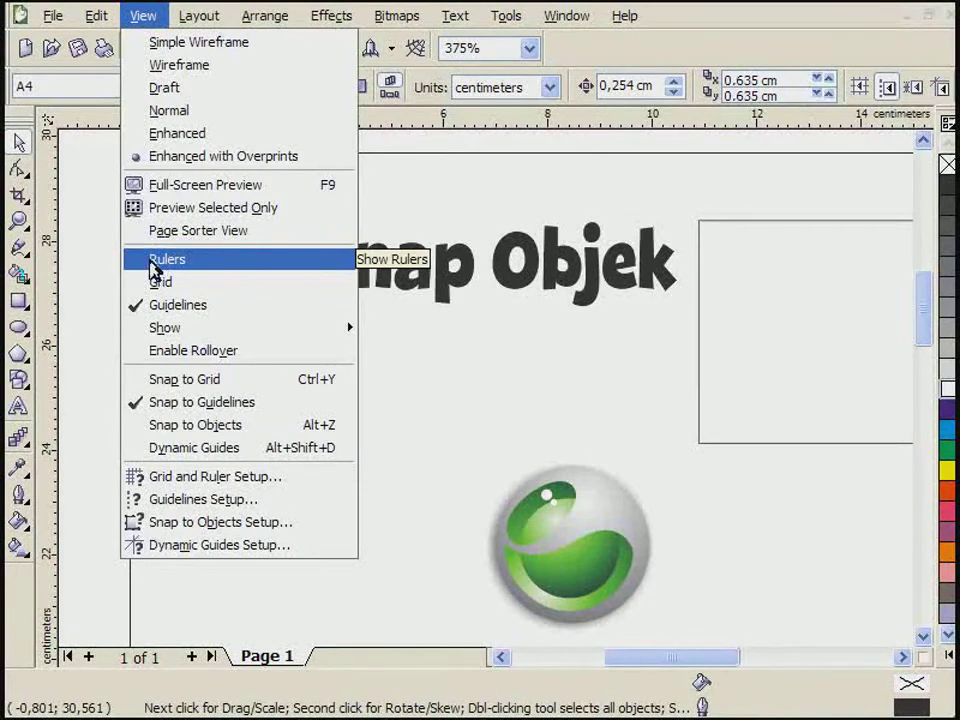
{"action": "left_click", "coordinate": [155, 264]}
{"action": "left_click", "coordinate": [143, 18]}
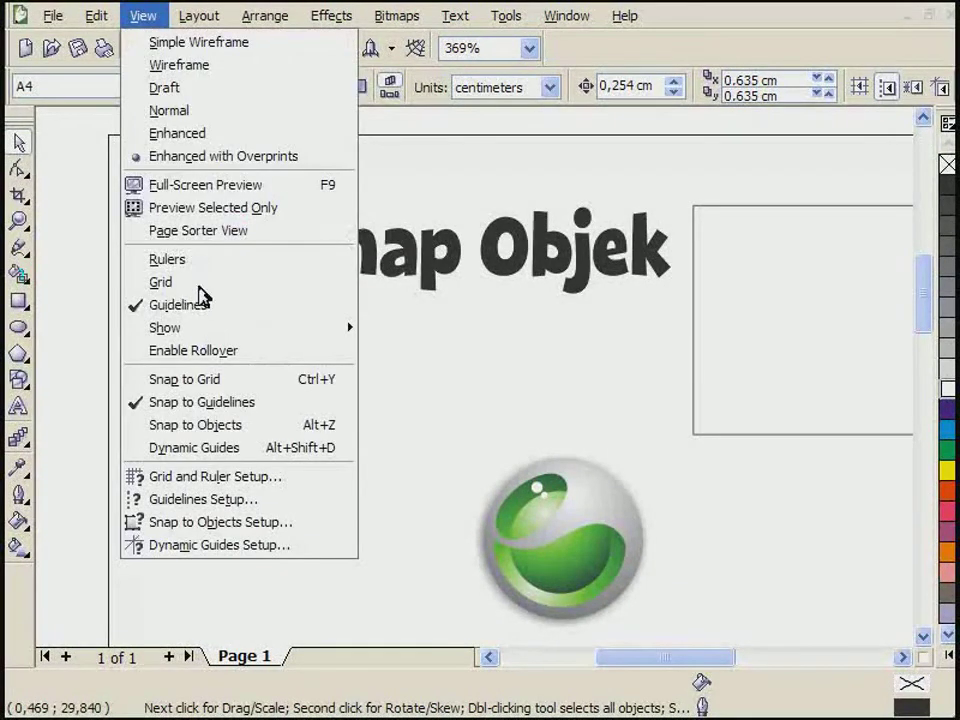
{"action": "left_click", "coordinate": [208, 266]}
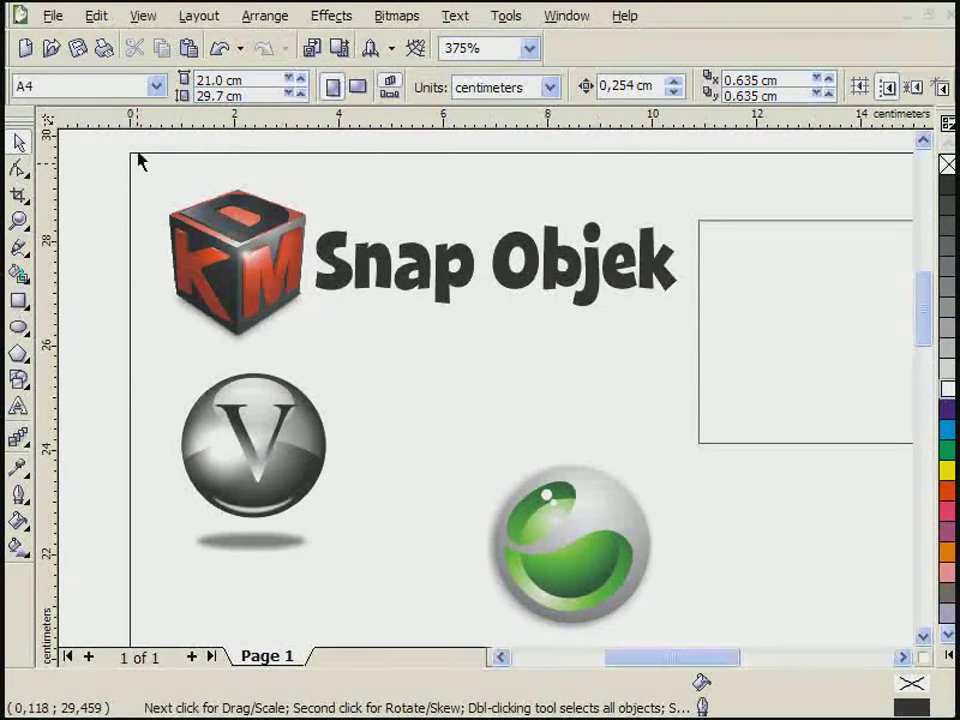
Place the ruler origin at the page's top-left corner
{"action": "left_click_drag", "start_coordinate": [656, 658], "coordinate": [617, 660]}
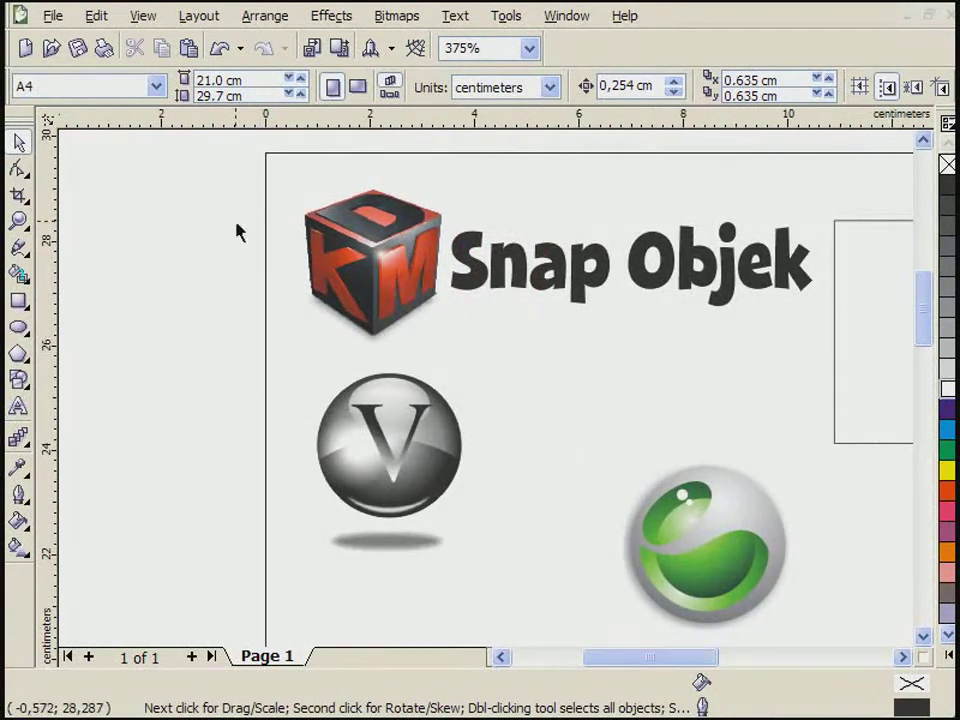
{"action": "left_click_drag", "start_coordinate": [926, 317], "coordinate": [921, 516]}
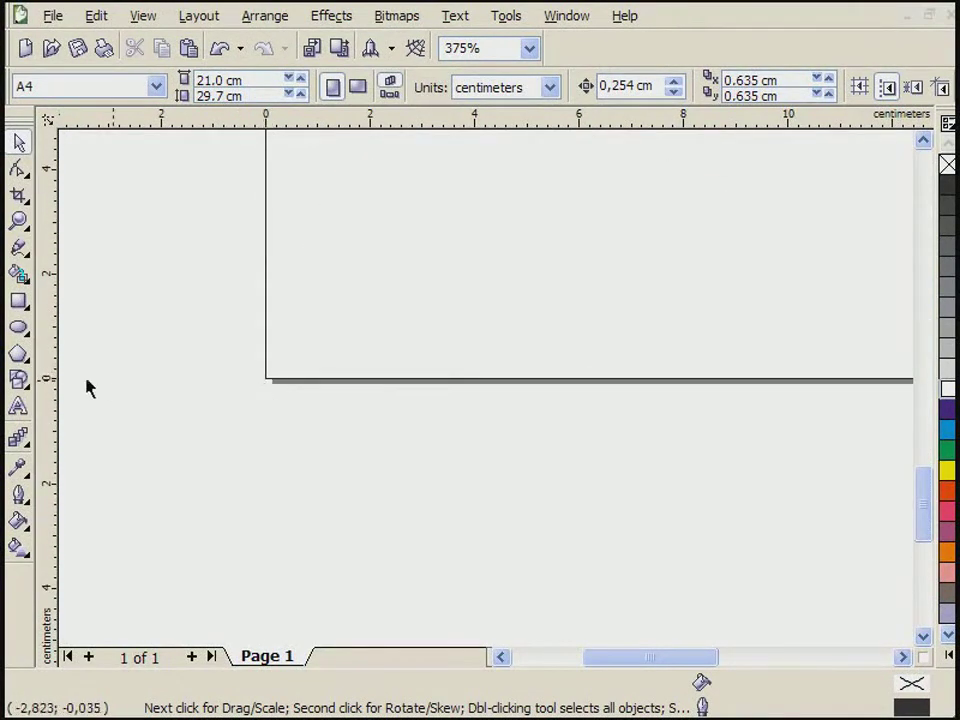
{"action": "left_click_drag", "start_coordinate": [920, 520], "coordinate": [914, 316]}
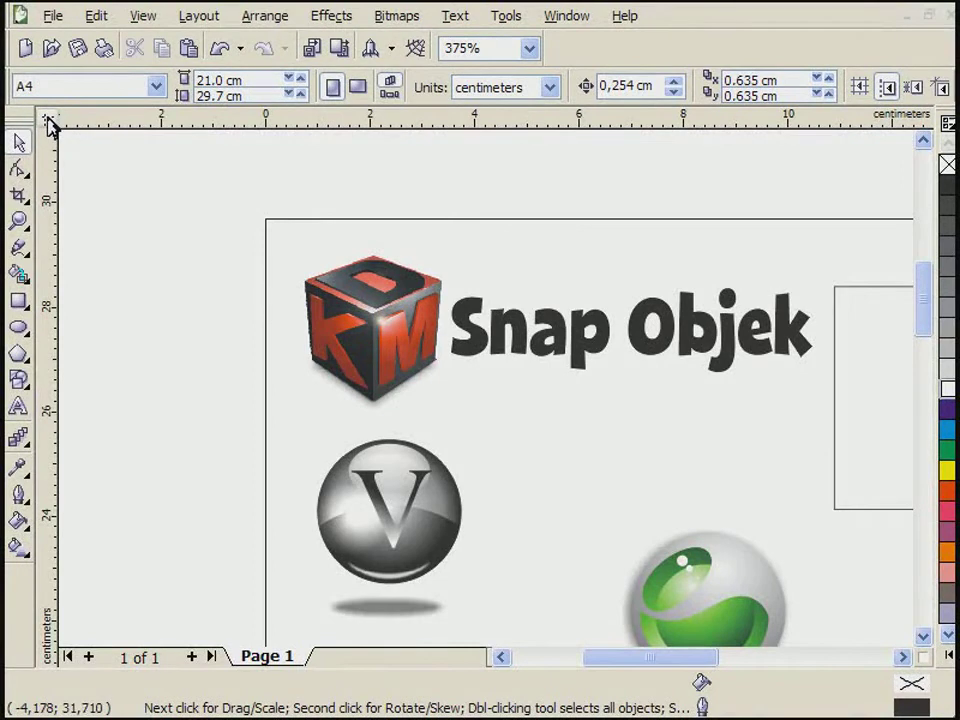
{"action": "left_click_drag", "start_coordinate": [48, 122], "coordinate": [267, 226]}
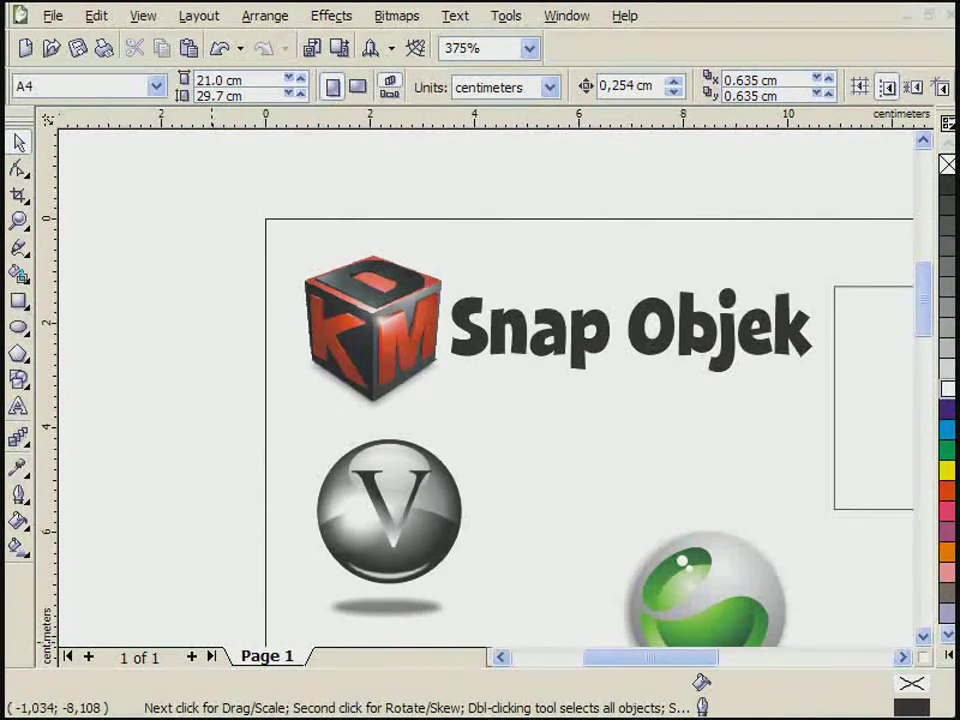
Move the ruler origin to a point beside the green logo, and detach the rulers onto the page and dock them back
{"action": "left_click_drag", "start_coordinate": [47, 120], "coordinate": [625, 530]}
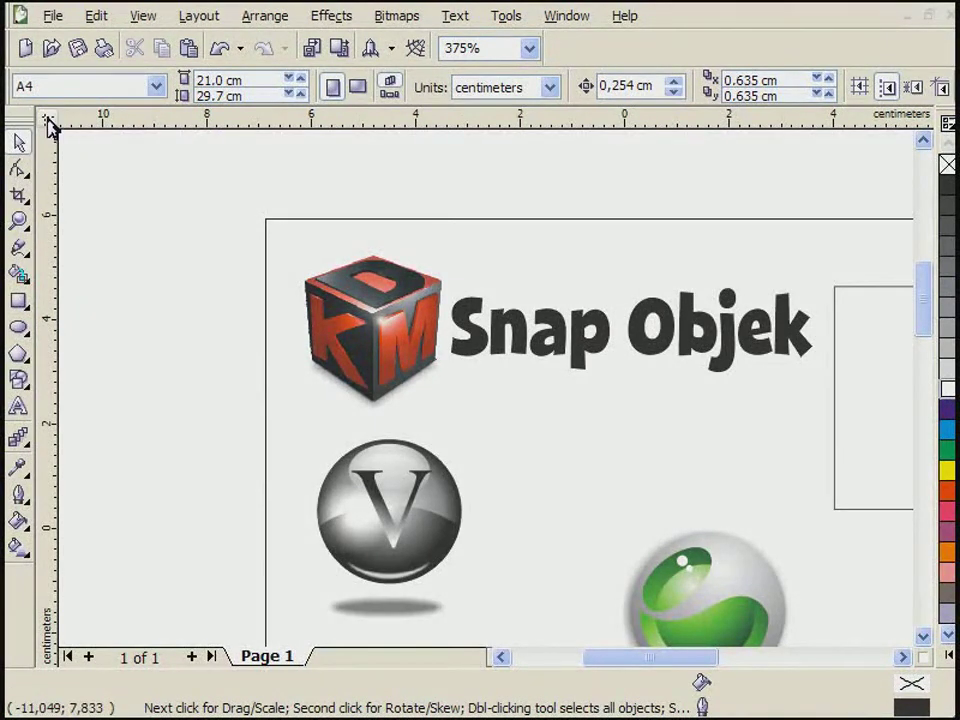
{"action": "left_click_drag", "start_coordinate": [47, 124], "coordinate": [268, 224]}
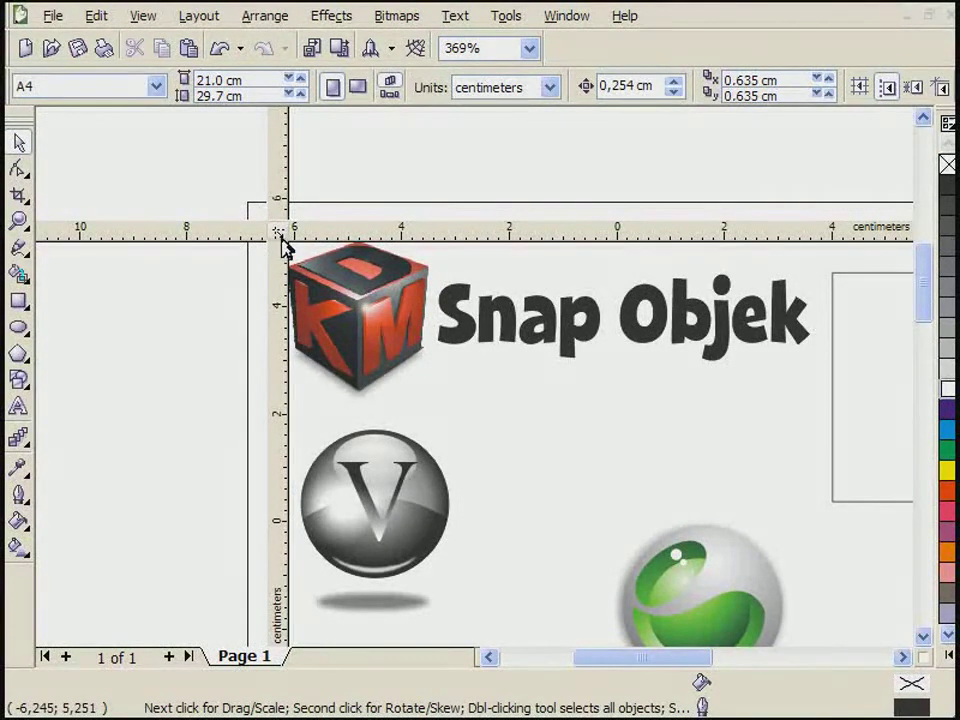
{"action": "left_click_drag", "start_coordinate": [281, 240], "coordinate": [30, 112]}
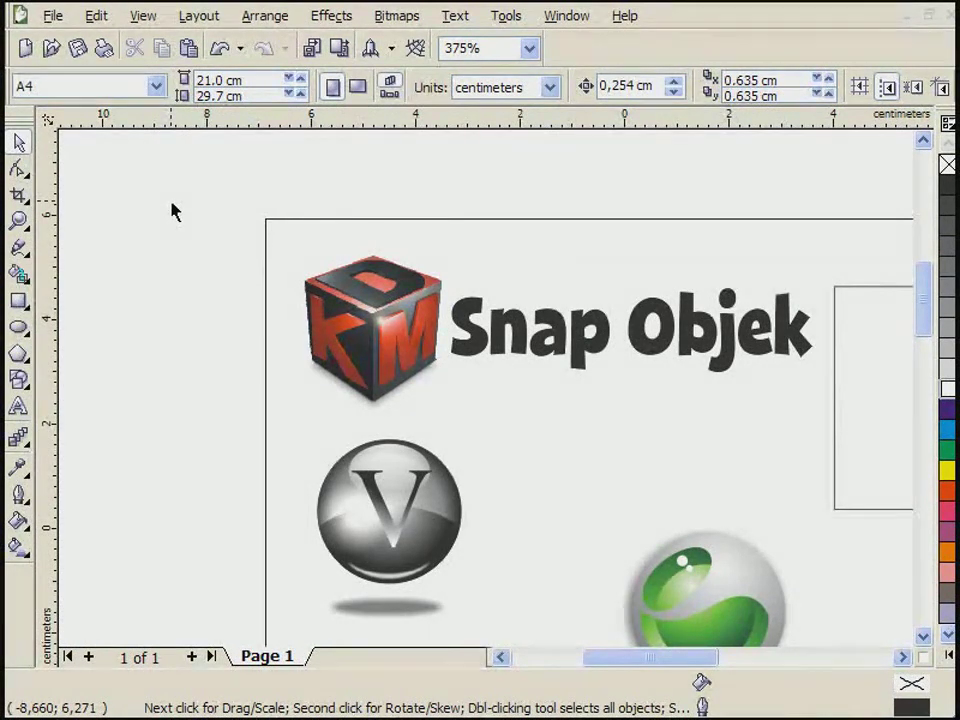
Show the grid and set its spacing to 1 centimeter horizontally and vertically
{"action": "left_click", "coordinate": [145, 25]}
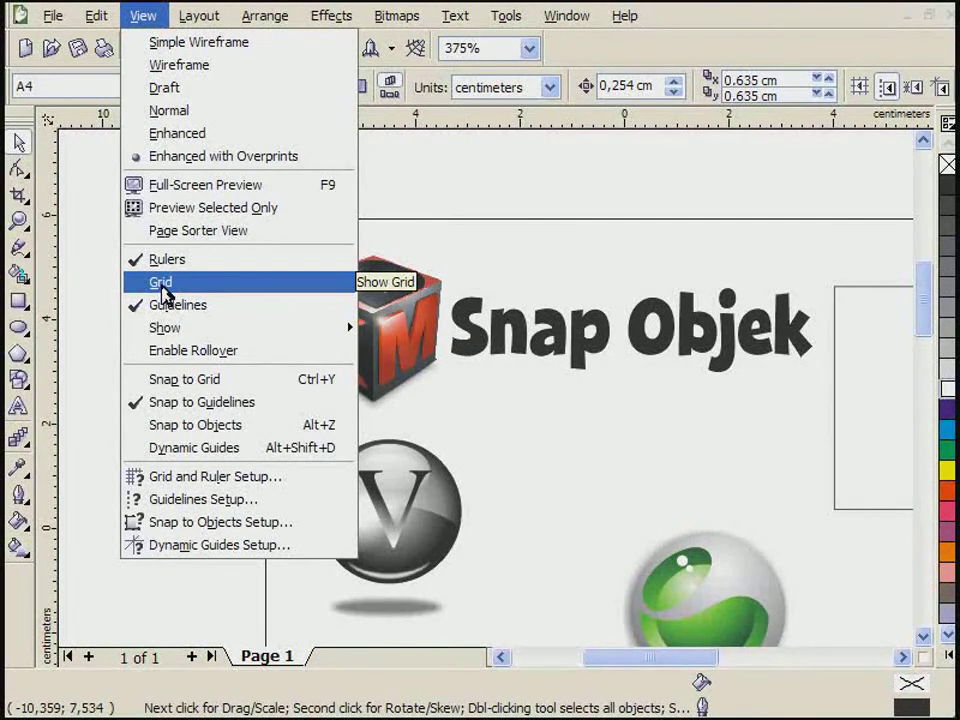
{"action": "left_click", "coordinate": [161, 284]}
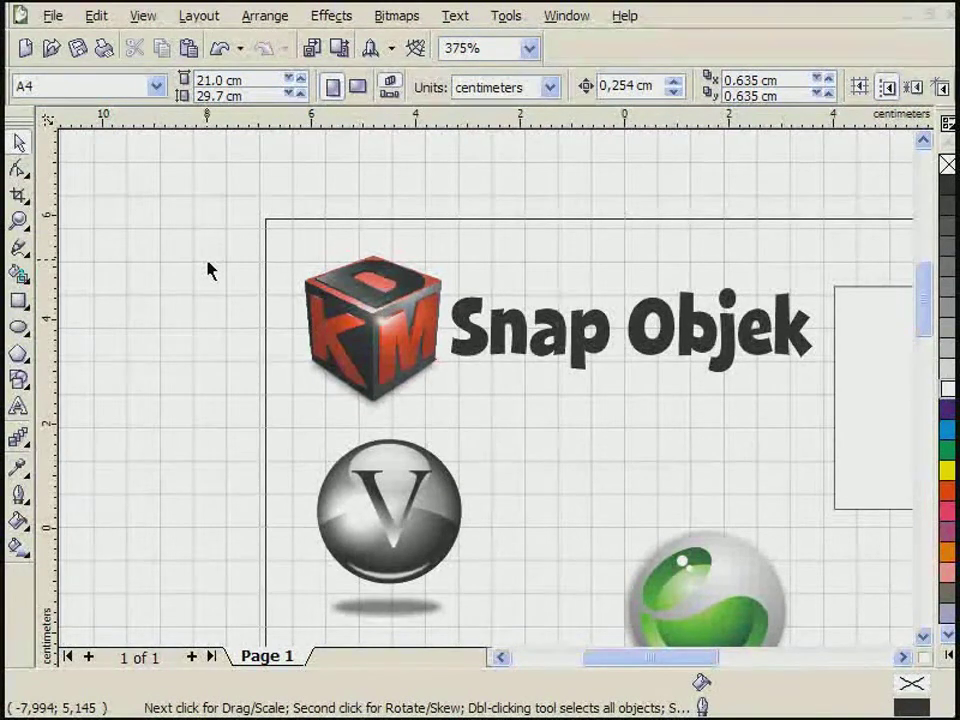
{"action": "left_click", "coordinate": [506, 20]}
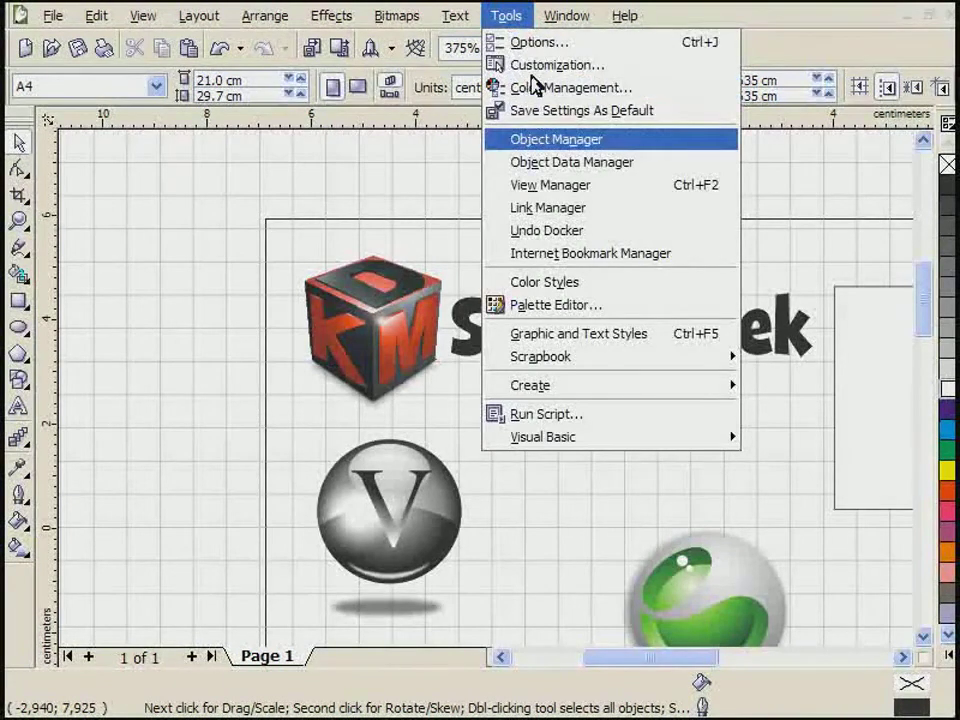
{"action": "left_click", "coordinate": [535, 50]}
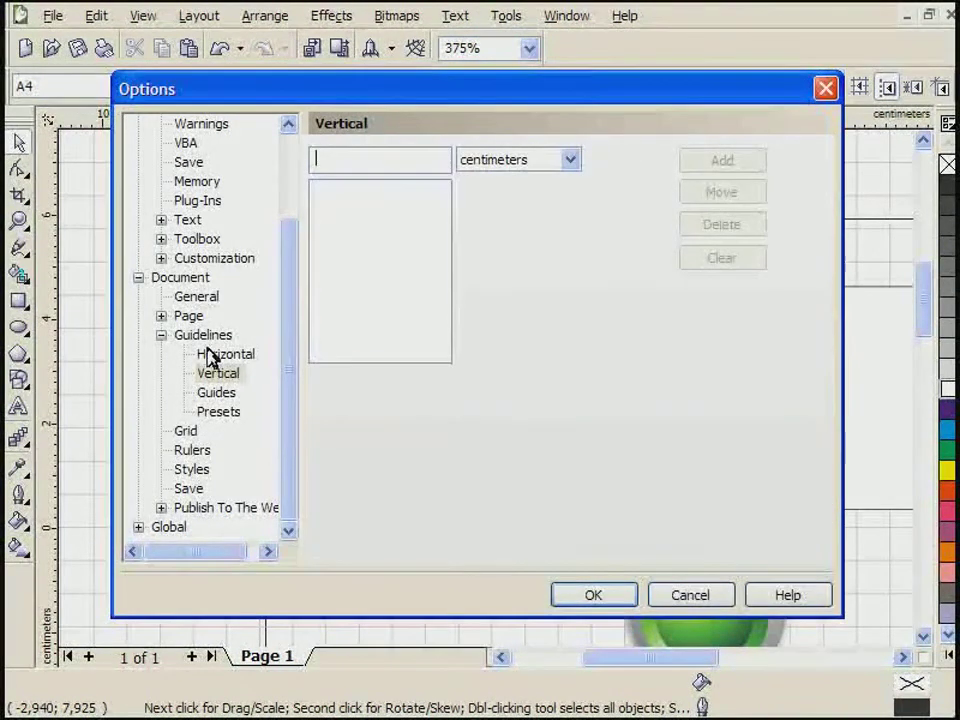
{"action": "left_click", "coordinate": [187, 433]}
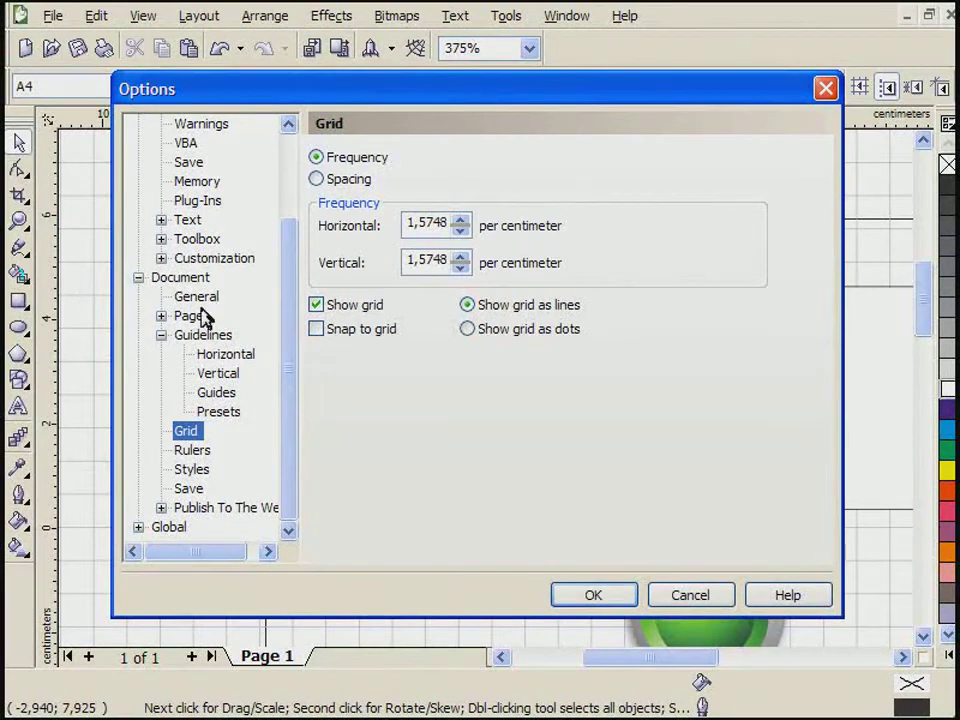
{"action": "left_click", "coordinate": [331, 183]}
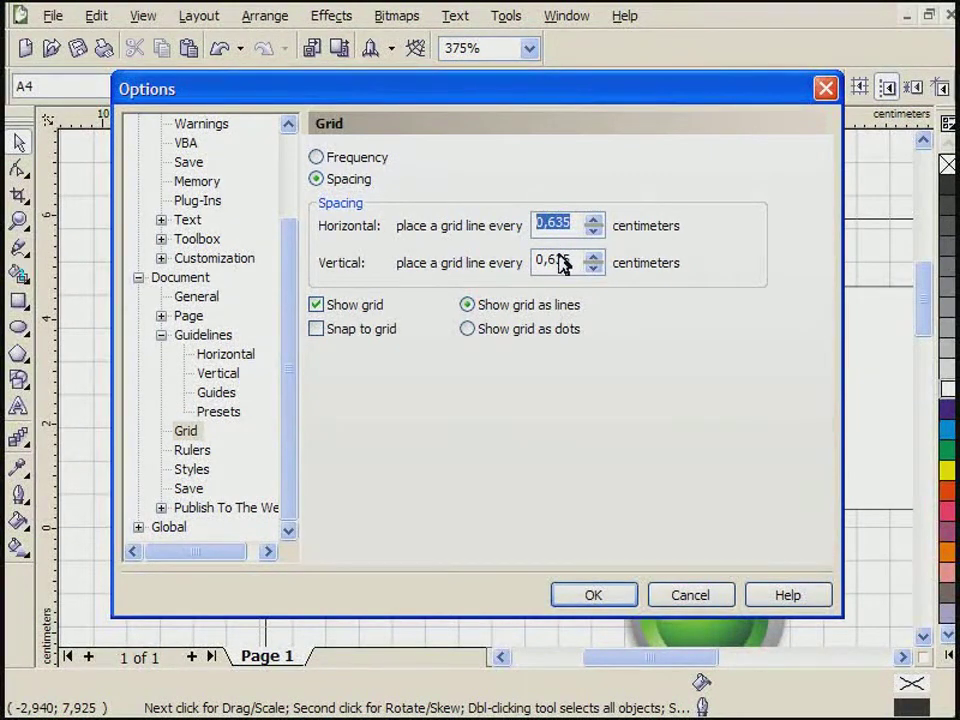
{"action": "type", "text": "1"}
{"action": "key", "text": "Tab"}
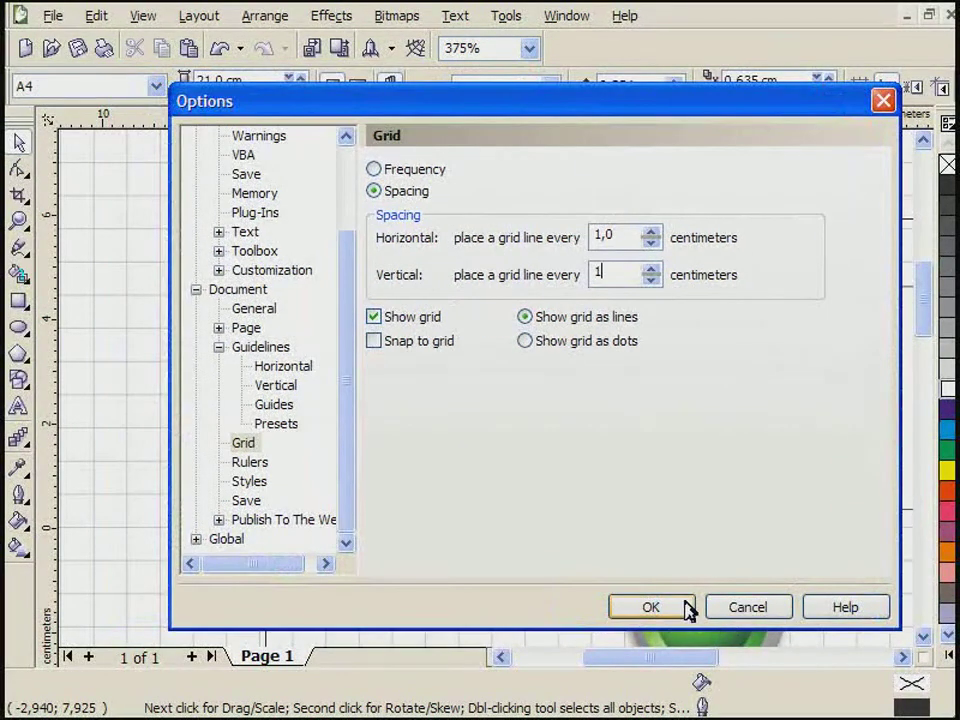
{"action": "left_click", "coordinate": [680, 607]}
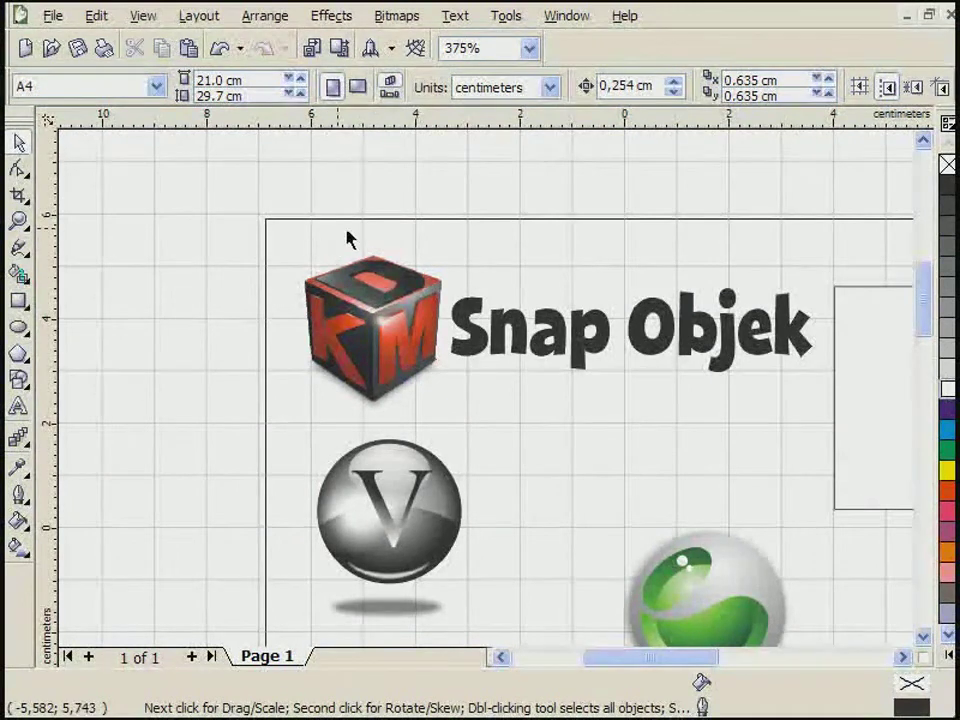
Reset the ruler origin to the page's top-left corner so the grid lines up with the page edges
{"action": "left_click_drag", "start_coordinate": [46, 118], "coordinate": [268, 228]}
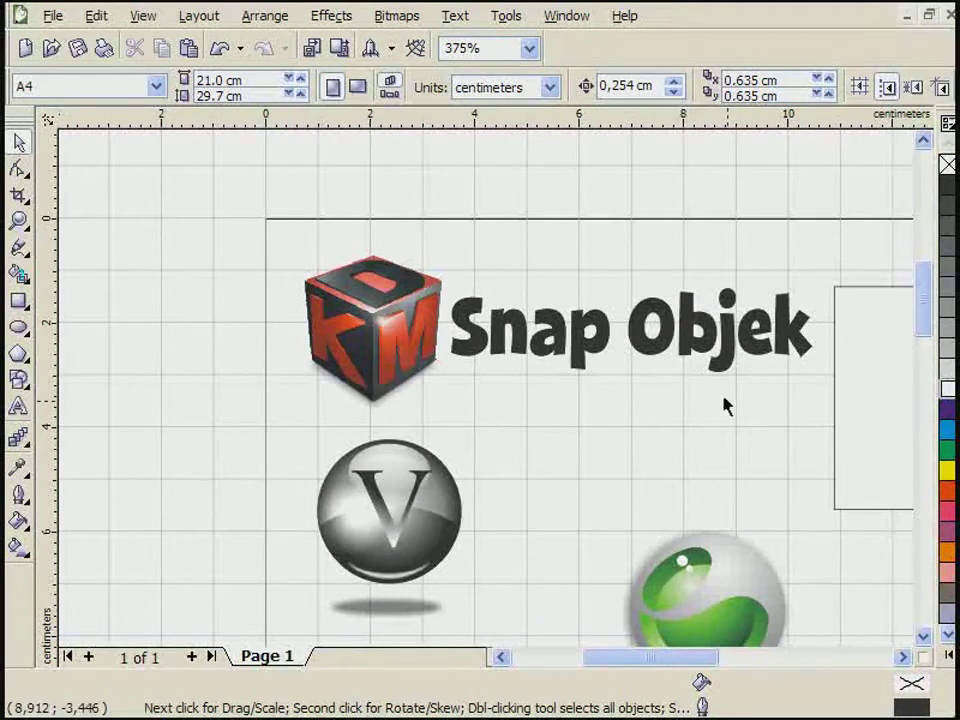
{"action": "scroll", "coordinate": [730, 410], "scroll_direction": "down", "scroll_amount": 2}
{"action": "scroll", "coordinate": [486, 398], "scroll_direction": "up", "scroll_amount": 2}
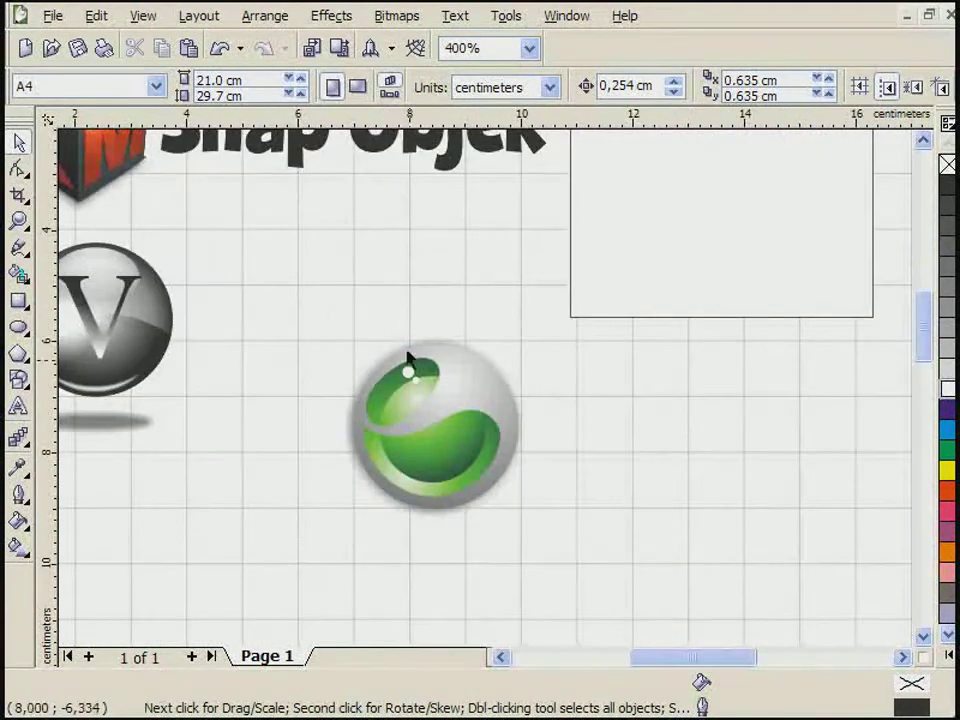
{"action": "scroll", "coordinate": [414, 365], "scroll_direction": "down", "scroll_amount": 2}
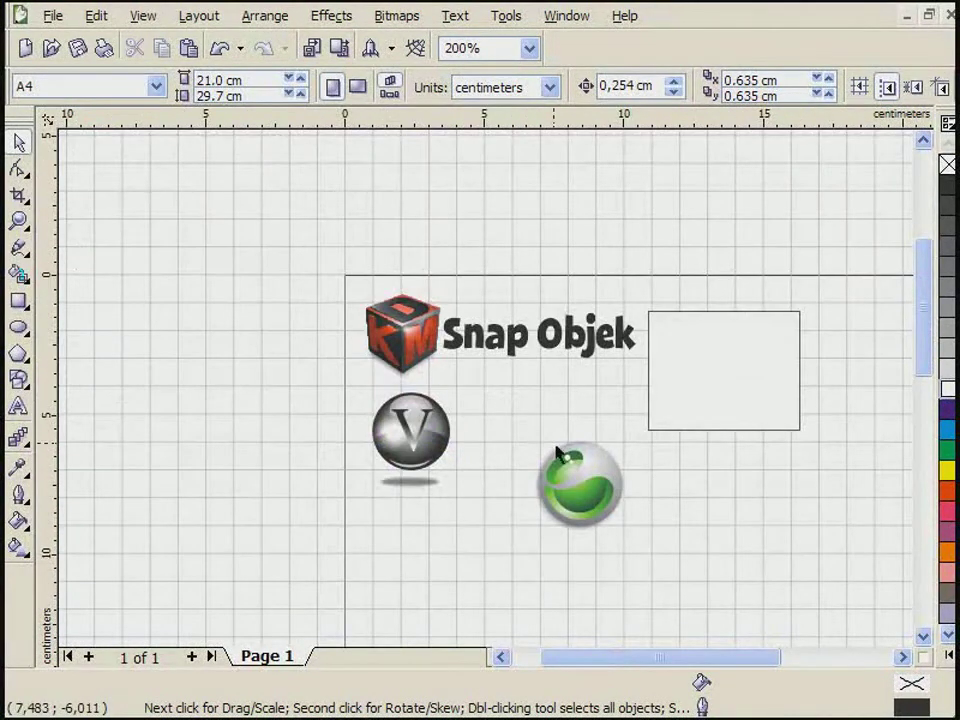
{"action": "scroll", "coordinate": [558, 452], "scroll_direction": "up", "scroll_amount": 2}
Turn on Snap to Grid
{"action": "left_click", "coordinate": [143, 16]}
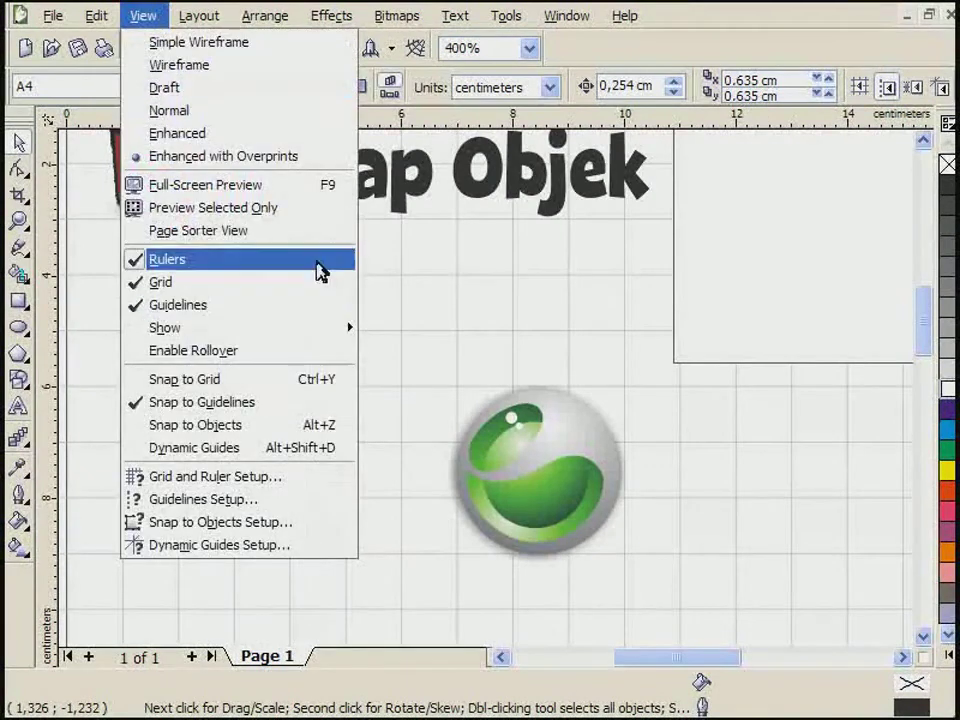
{"action": "left_click", "coordinate": [530, 312]}
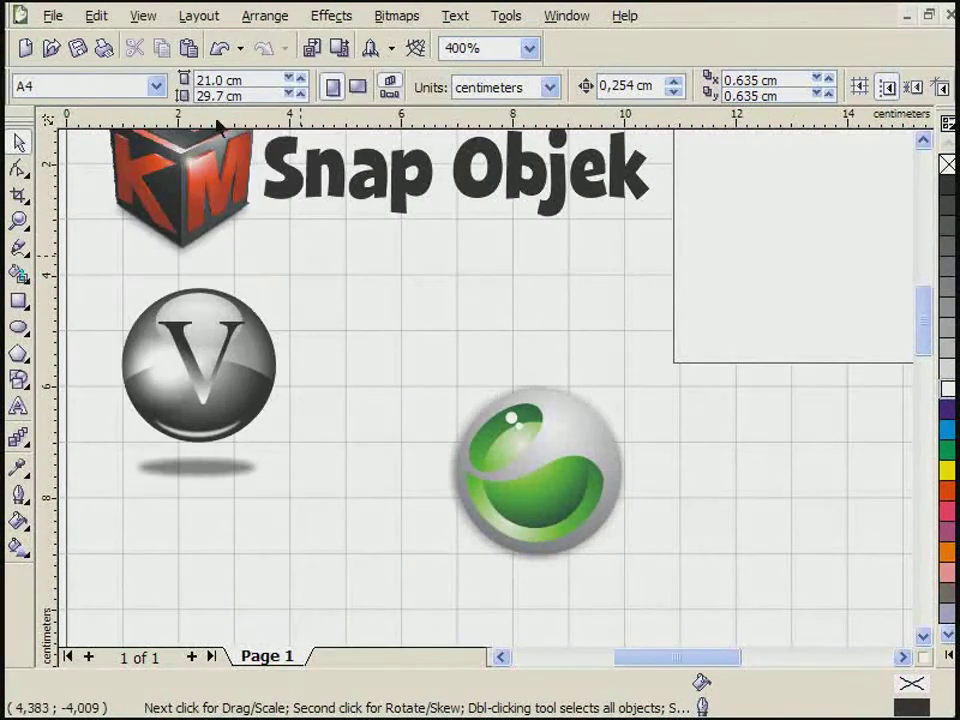
{"action": "left_click", "coordinate": [143, 16]}
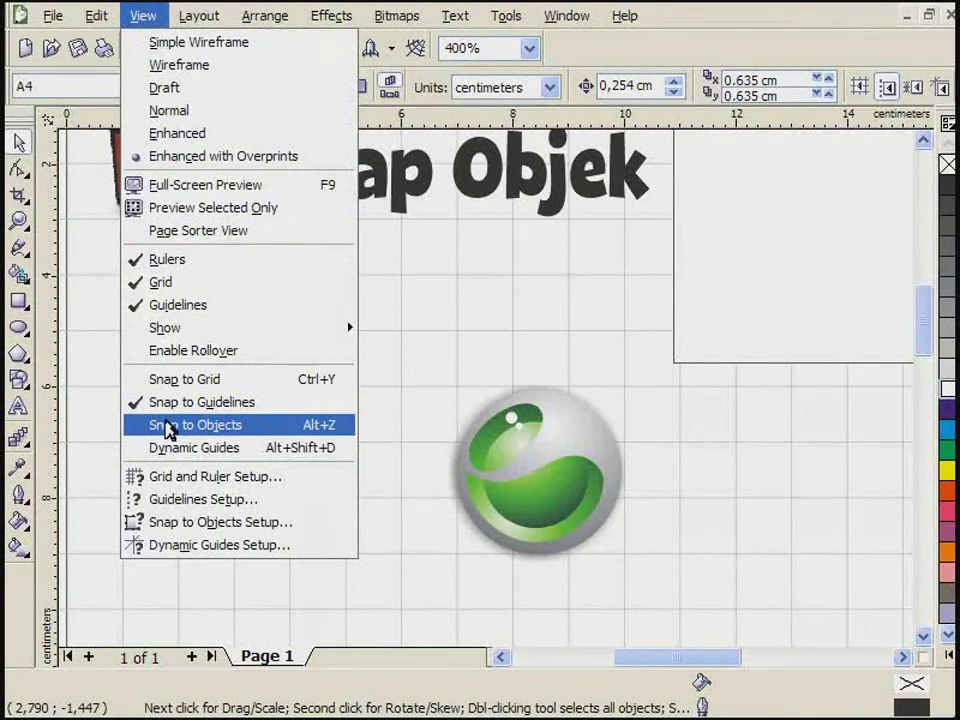
{"action": "left_click", "coordinate": [167, 384]}
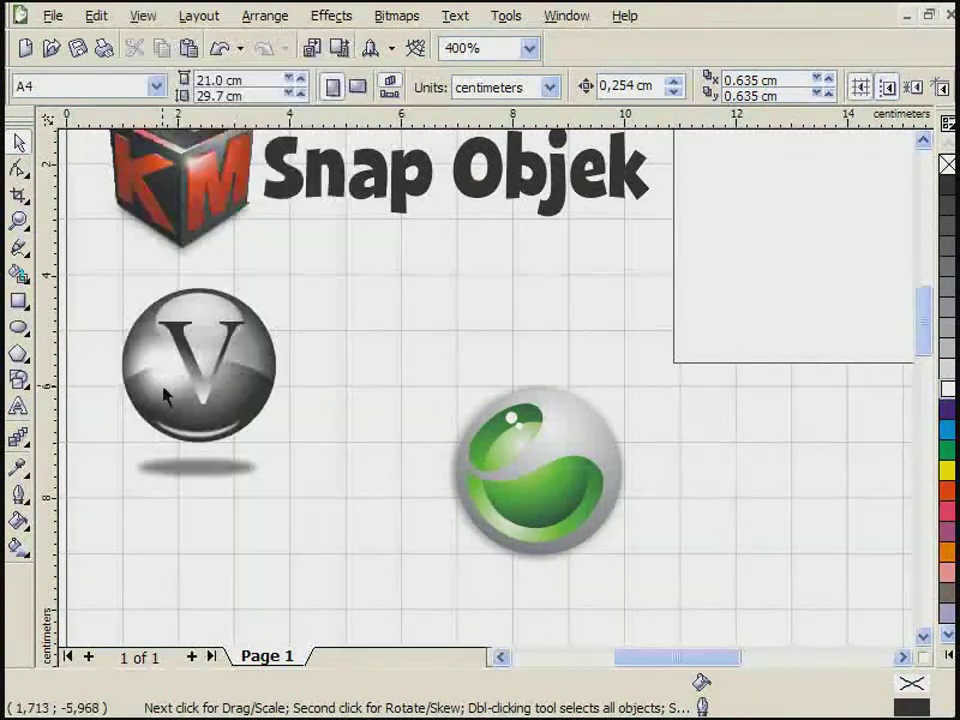
Group the V logo with its shadow and move the group to a new spot below the cube logo
{"action": "left_click", "coordinate": [163, 316]}
{"action": "left_click_drag", "start_coordinate": [98, 272], "coordinate": [318, 566]}
{"action": "key", "text": "ctrl+g"}
{"action": "left_click", "coordinate": [197, 292]}
{"action": "left_click_drag", "start_coordinate": [201, 290], "coordinate": [263, 309]}
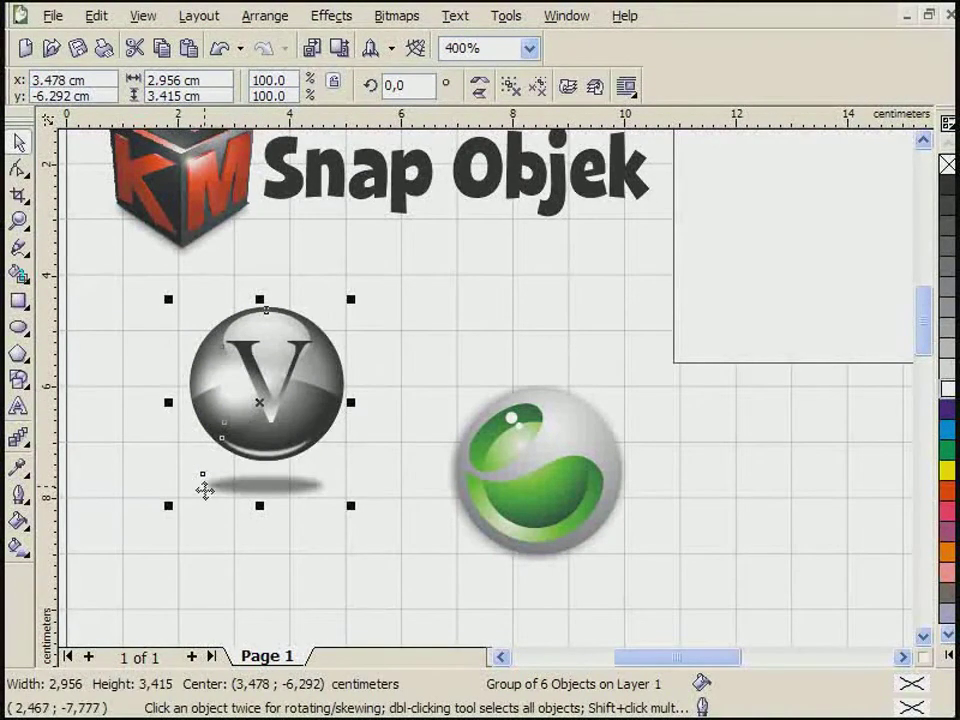
{"action": "left_click_drag", "start_coordinate": [270, 385], "coordinate": [209, 452]}
Scale the empty rectangle to about 2.6 × 2.05 cm and snap its upper-left corner to the grid intersection at 10 cm, -4 cm
{"action": "left_click", "coordinate": [840, 249]}
{"action": "left_click_drag", "start_coordinate": [840, 249], "coordinate": [566, 370]}
{"action": "left_click_drag", "start_coordinate": [397, 490], "coordinate": [553, 386]}
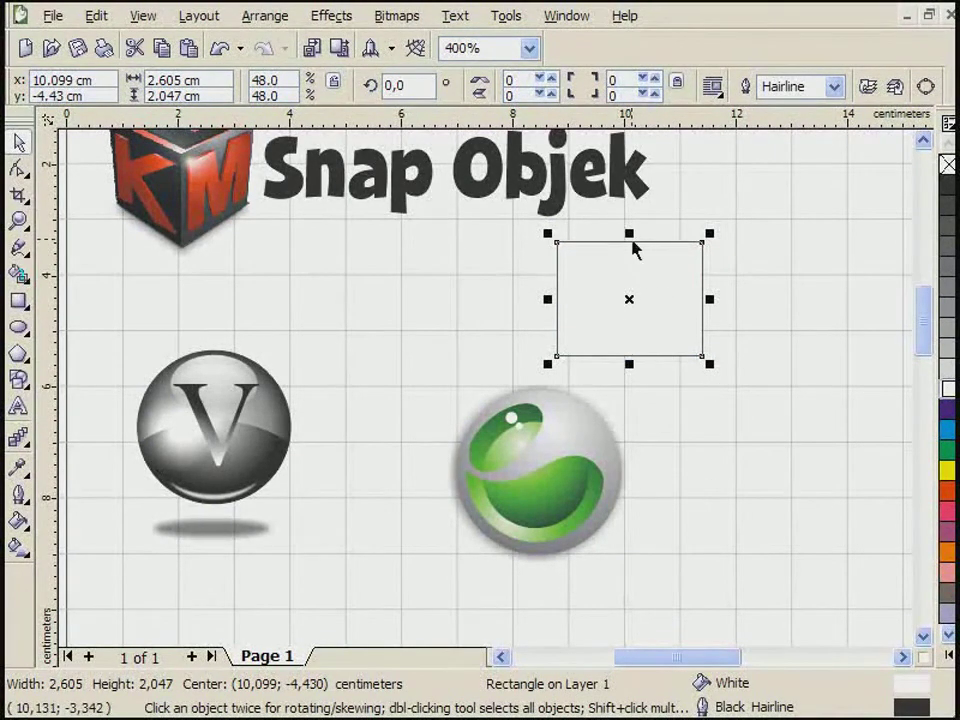
{"action": "left_click_drag", "start_coordinate": [630, 304], "coordinate": [688, 335]}
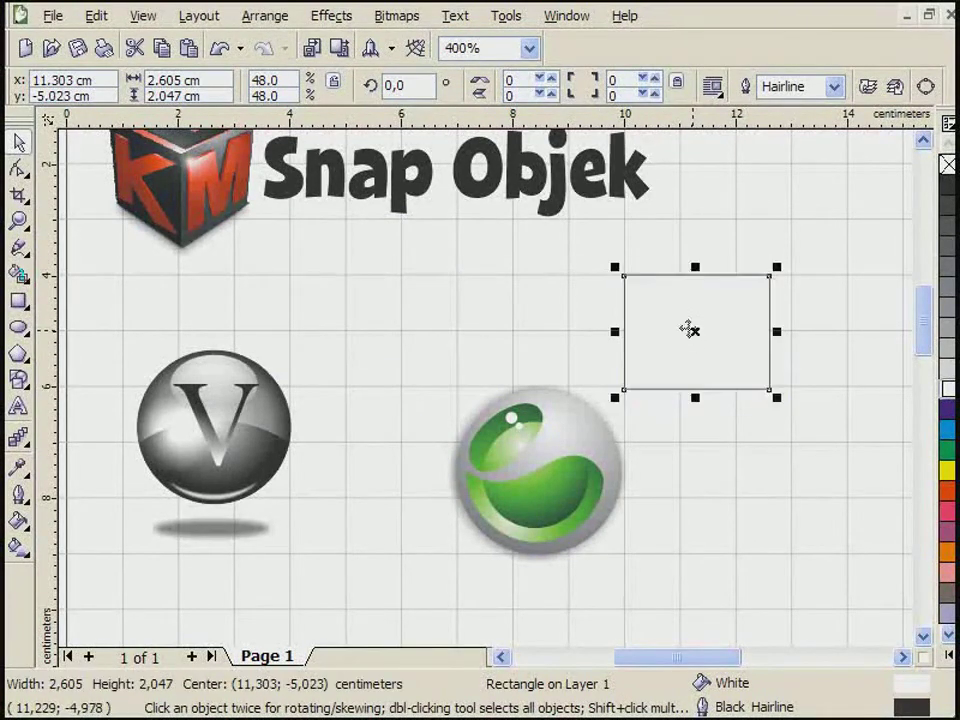
Examine how closely the rectangle's upper-left corner aligns with the grid intersection
{"action": "scroll", "coordinate": [688, 335], "scroll_direction": "up", "scroll_amount": 6}
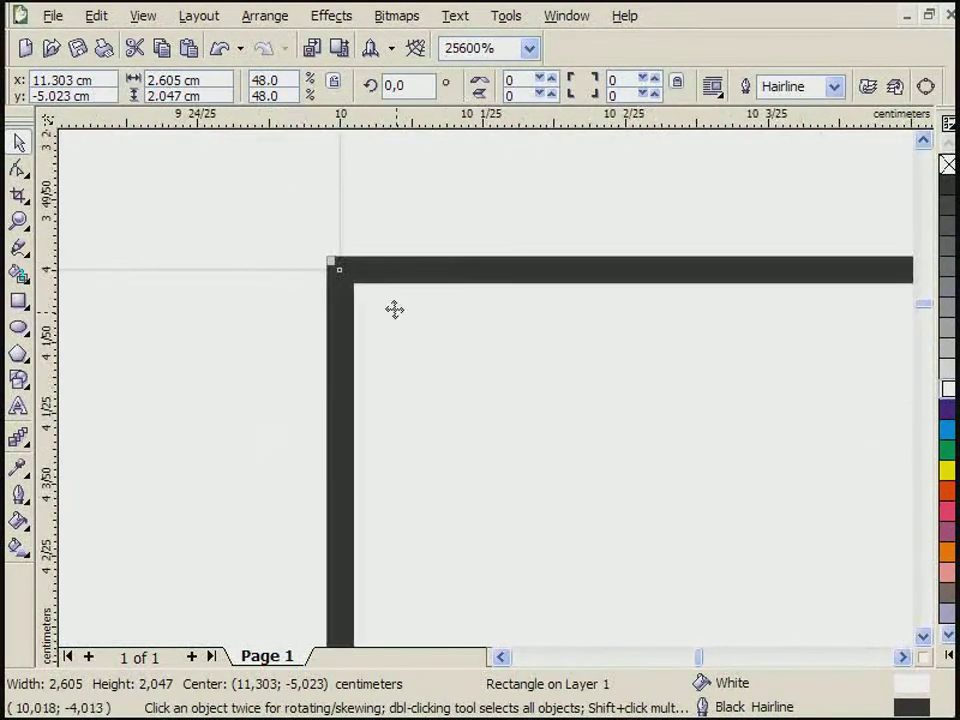
{"action": "scroll", "coordinate": [485, 389], "scroll_direction": "up", "scroll_amount": 1}
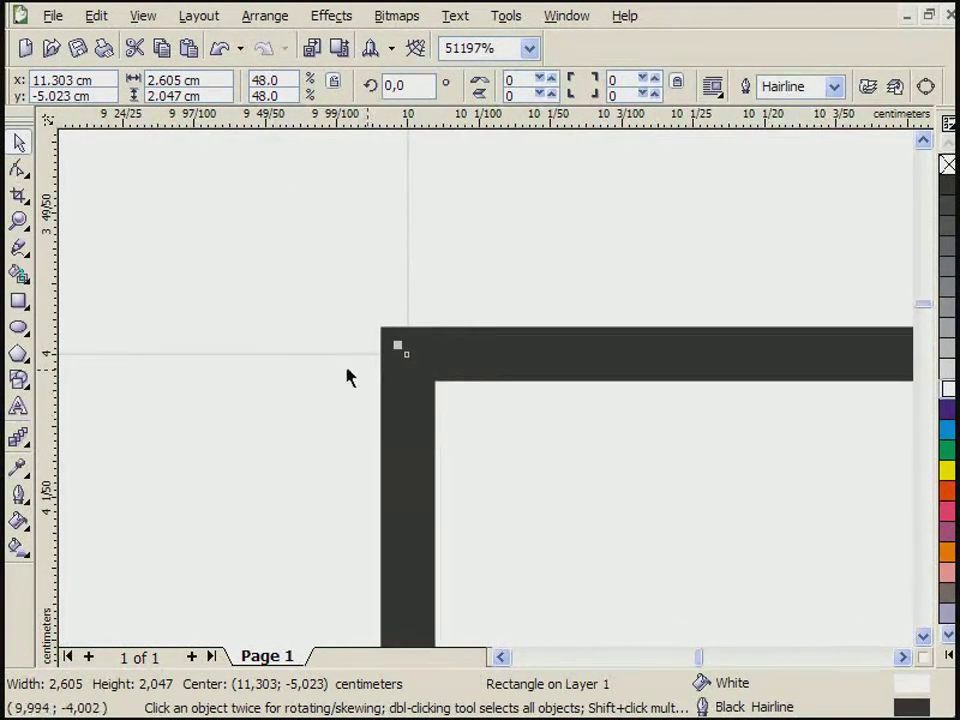
{"action": "scroll", "coordinate": [486, 391], "scroll_direction": "down", "scroll_amount": 8}
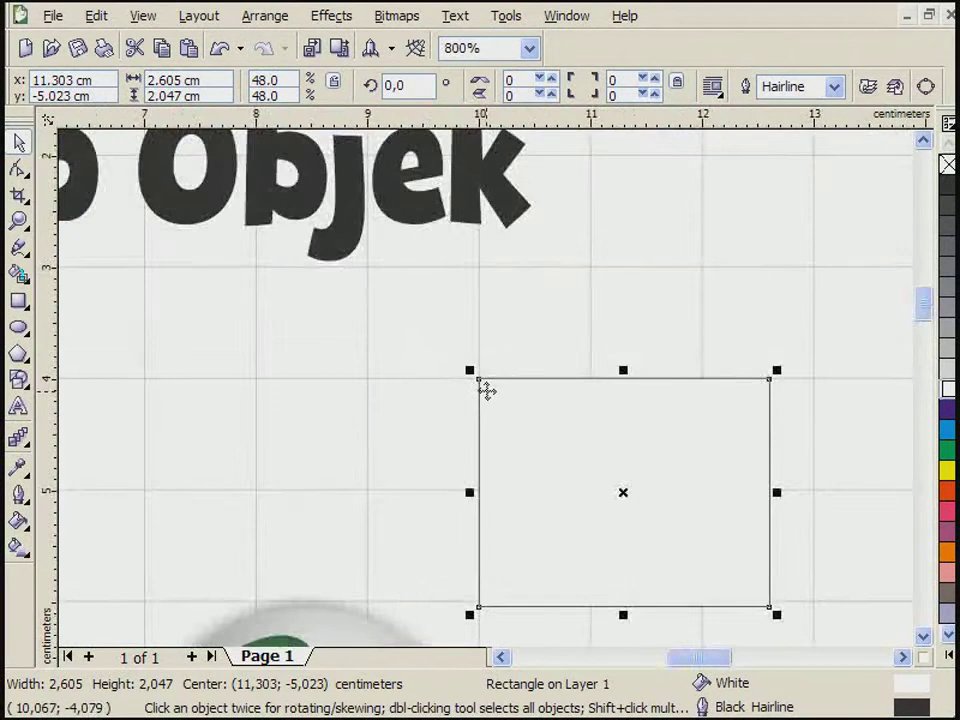
{"action": "scroll", "coordinate": [474, 451], "scroll_direction": "up", "scroll_amount": 1}
{"action": "scroll", "coordinate": [489, 398], "scroll_direction": "down", "scroll_amount": 1}
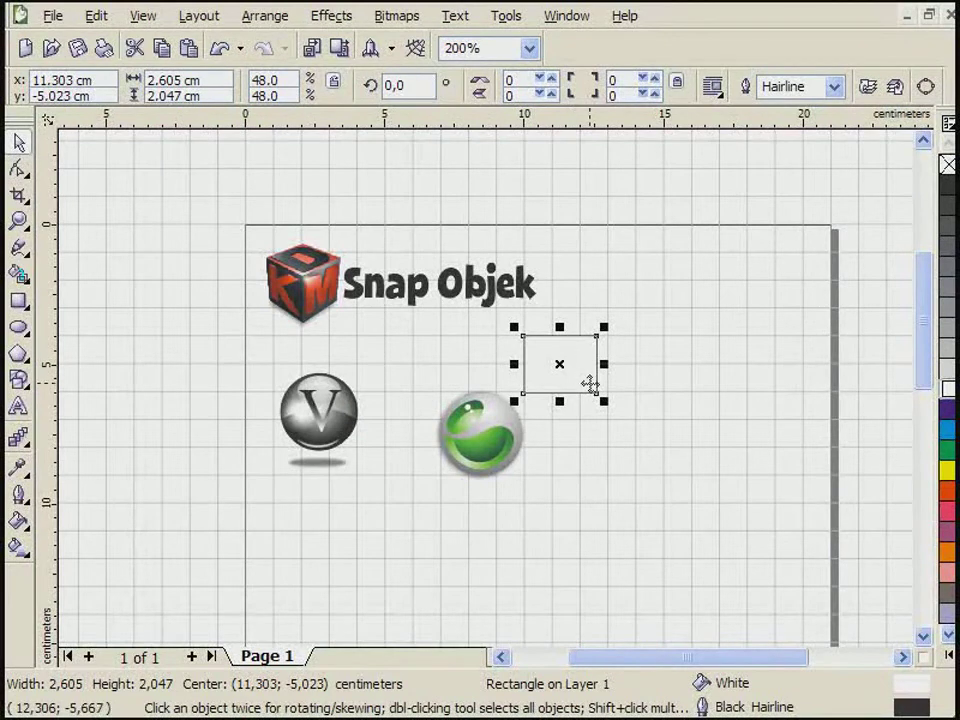
{"action": "scroll", "coordinate": [551, 396], "scroll_direction": "up", "scroll_amount": 1}
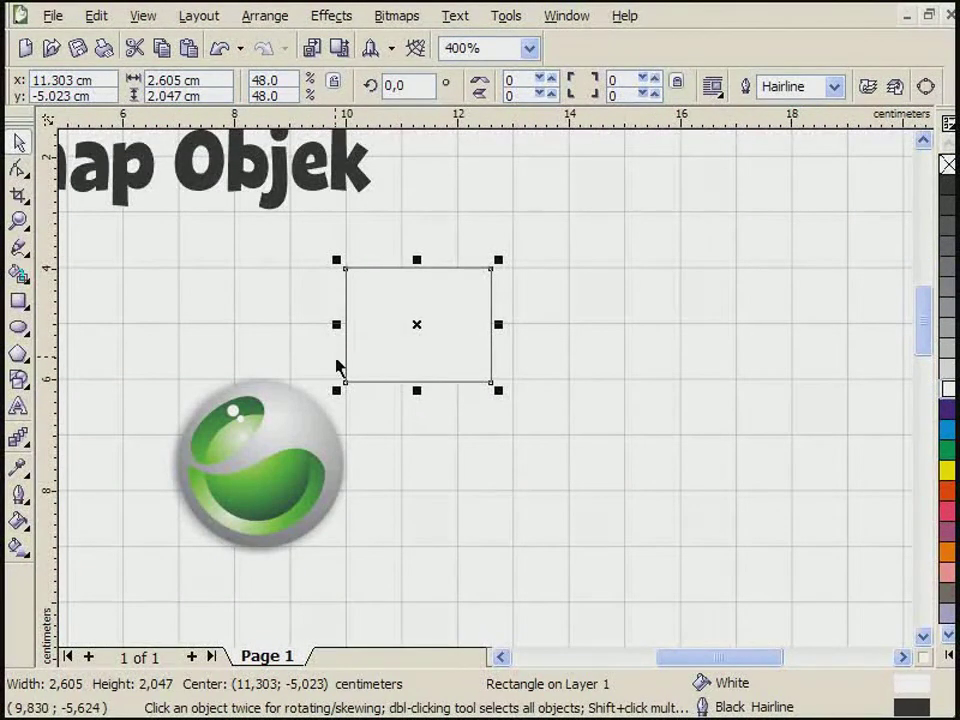
Hide the grid and turn off Snap to Grid
{"action": "scroll", "coordinate": [411, 383], "scroll_direction": "down", "scroll_amount": 1}
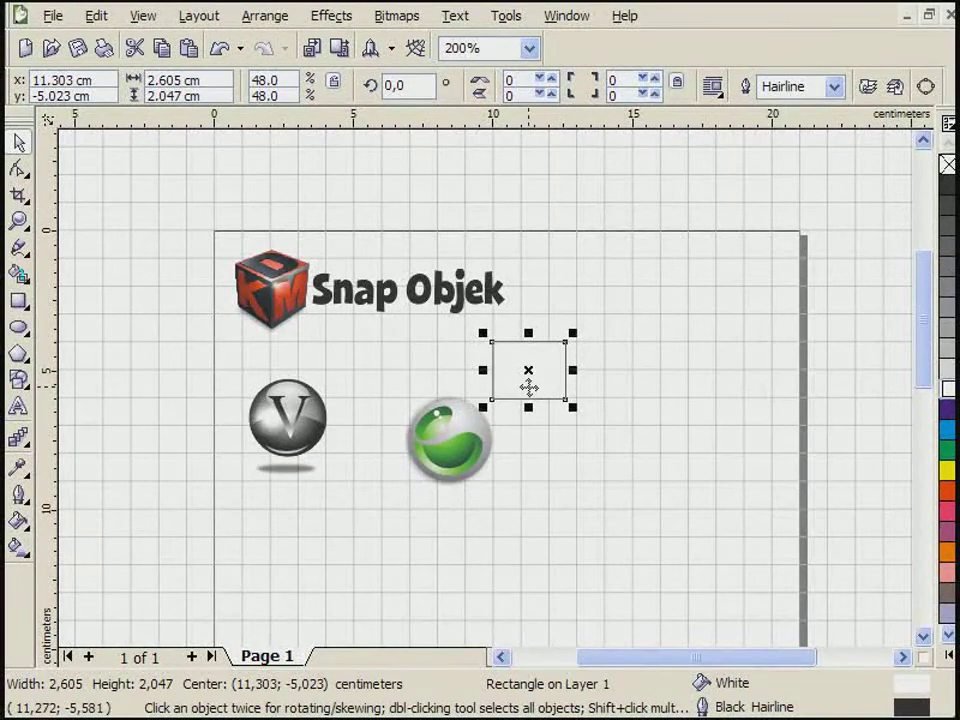
{"action": "left_click", "coordinate": [143, 15]}
{"action": "left_click", "coordinate": [182, 283]}
{"action": "left_click", "coordinate": [143, 15]}
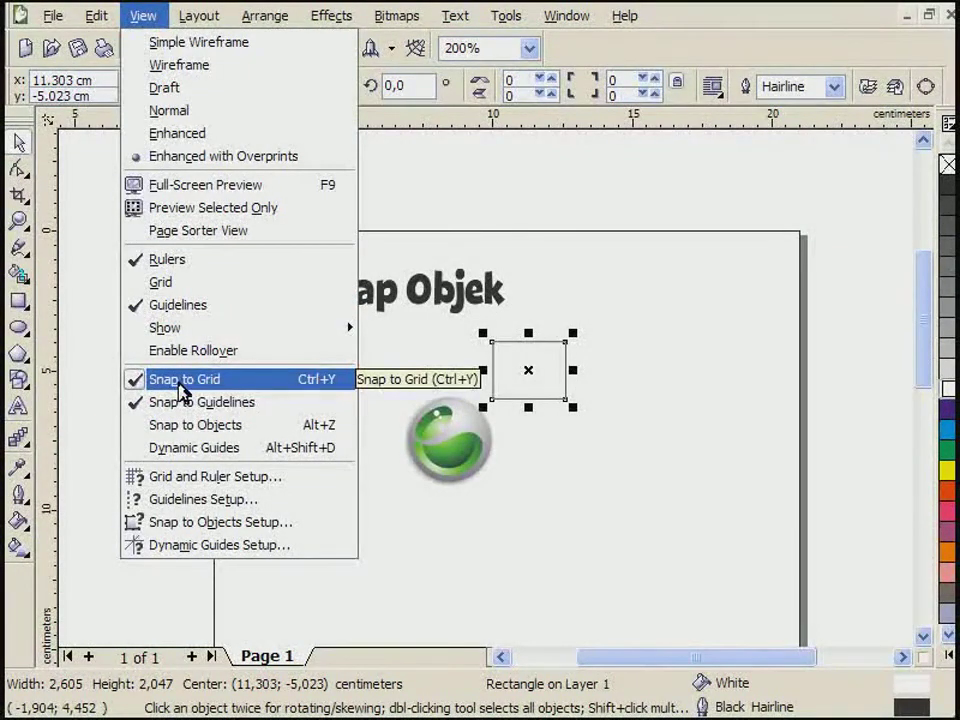
{"action": "left_click", "coordinate": [183, 380]}
Move the empty rectangle freely about 1.5 cm right and 1 cm up, leaving nothing selected
{"action": "left_click", "coordinate": [624, 484]}
{"action": "left_click_drag", "start_coordinate": [523, 390], "coordinate": [566, 356]}
{"action": "left_click", "coordinate": [108, 295]}
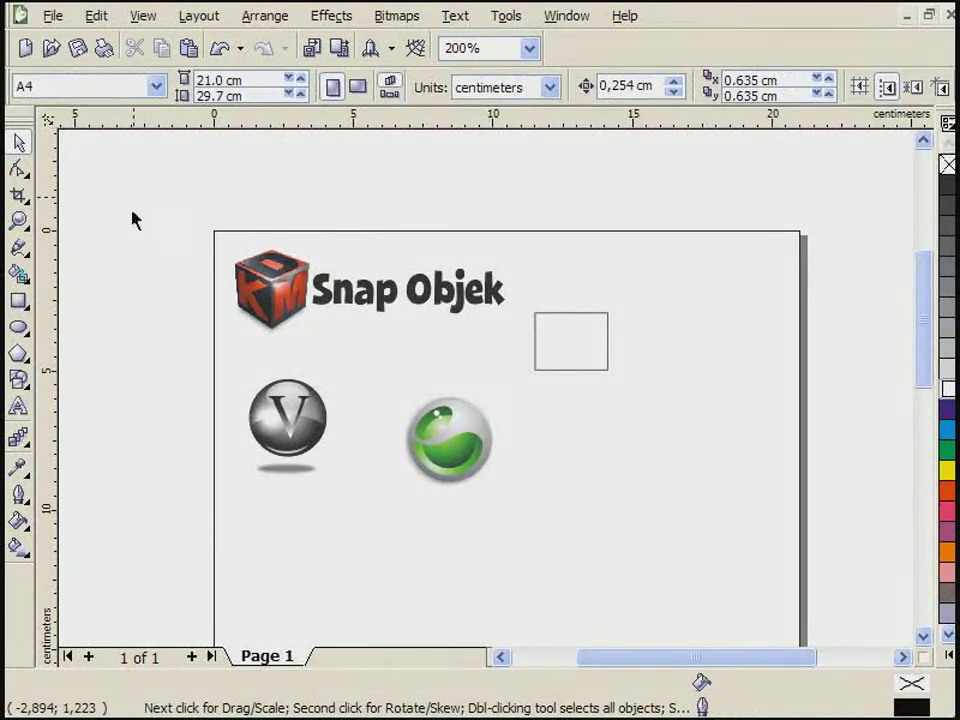
Add a vertical guideline at about 4 cm and a horizontal guideline at about -6 cm
{"action": "scroll", "coordinate": [131, 242], "scroll_direction": "up", "scroll_amount": 2}
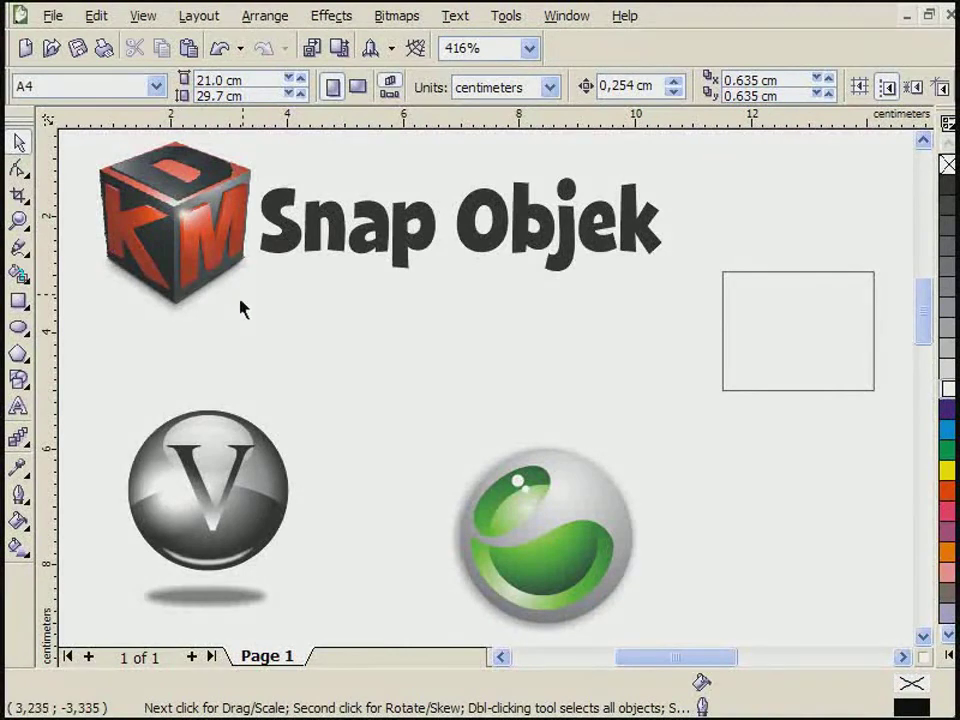
{"action": "scroll", "coordinate": [495, 401], "scroll_direction": "down", "scroll_amount": 2}
{"action": "scroll", "coordinate": [490, 397], "scroll_direction": "up", "scroll_amount": 2}
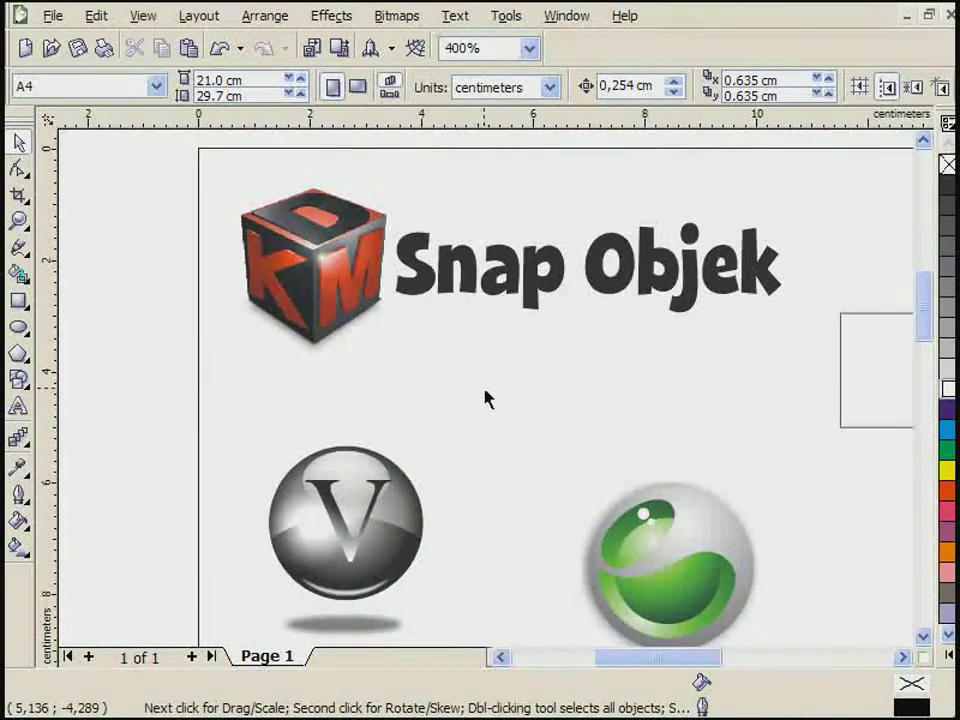
{"action": "left_click_drag", "start_coordinate": [47, 293], "coordinate": [420, 336]}
{"action": "left_click_drag", "start_coordinate": [424, 116], "coordinate": [504, 487]}
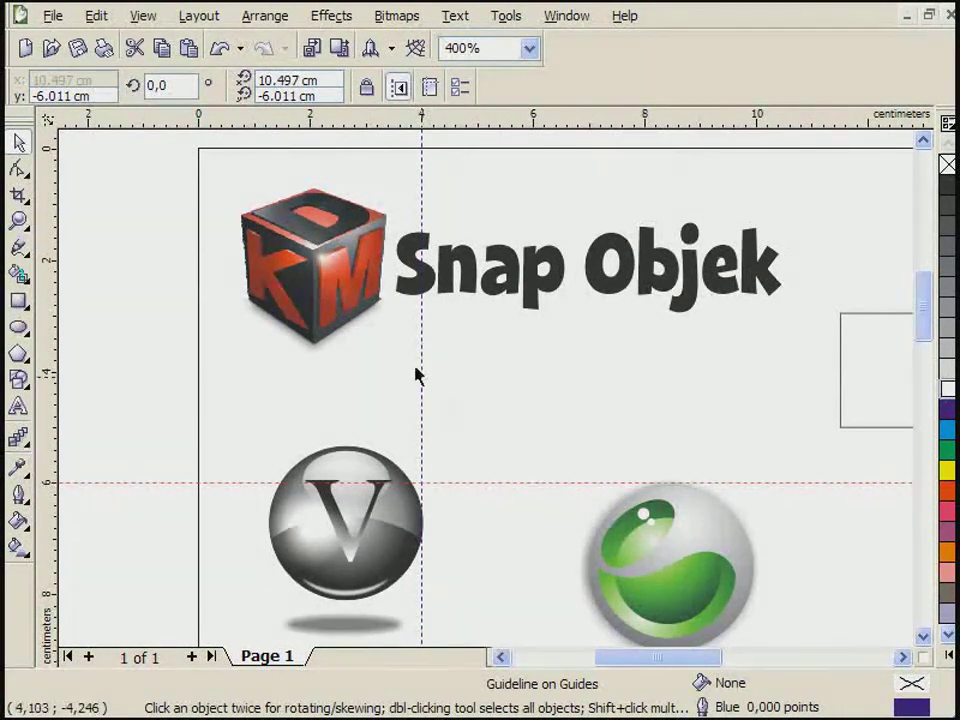
Select the V logo with its shadow and snap it below the horizontal guideline and right of the vertical guideline
{"action": "scroll", "coordinate": [906, 660], "scroll_direction": "down", "scroll_amount": 2}
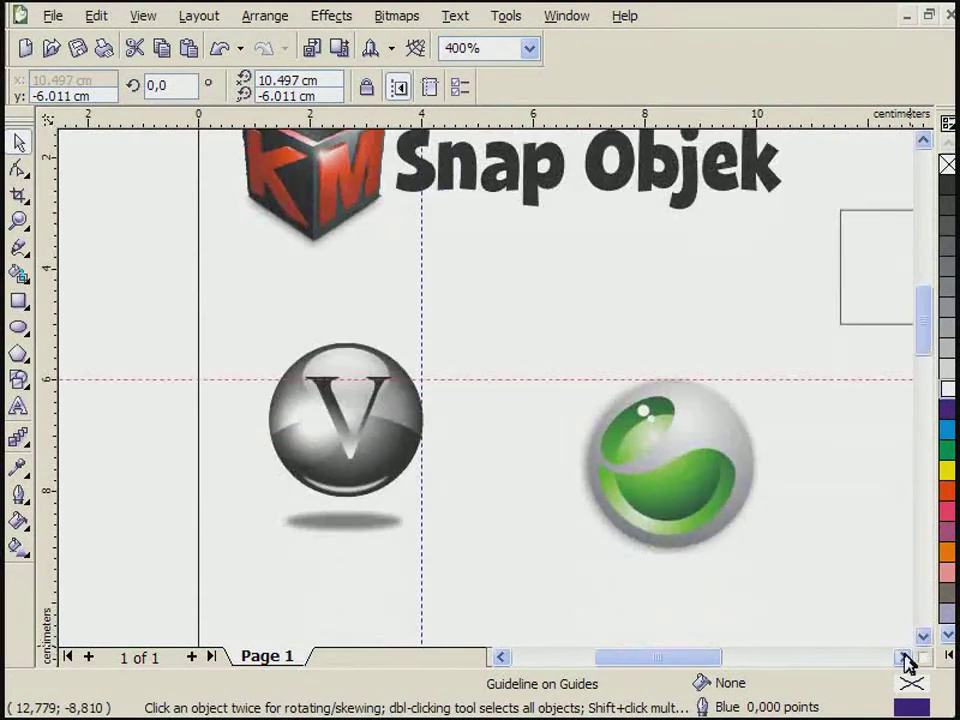
{"action": "left_click", "coordinate": [903, 657]}
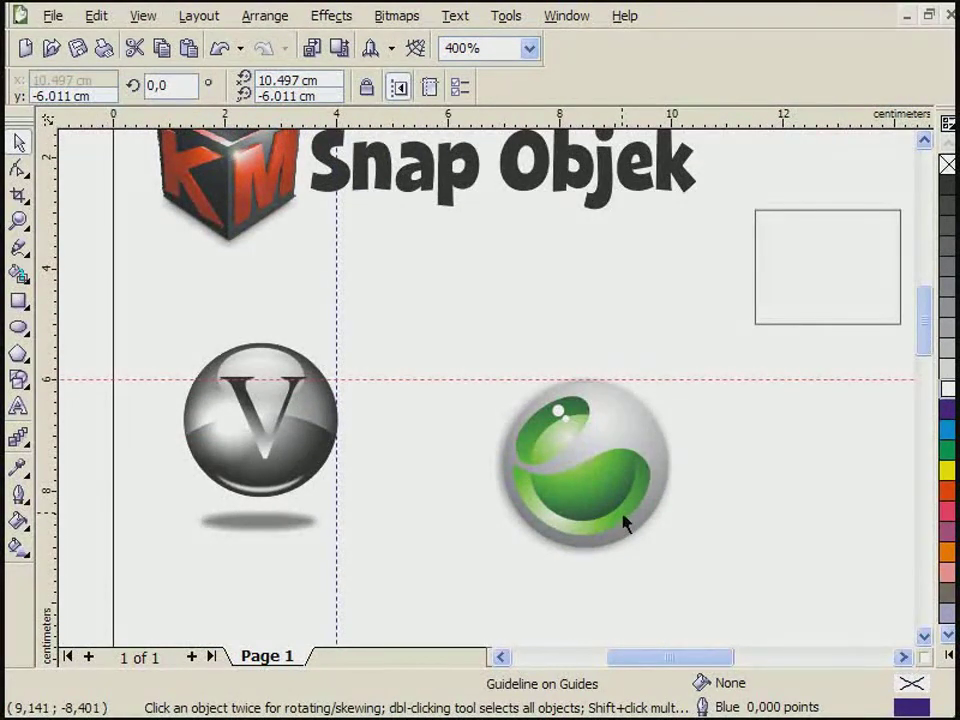
{"action": "left_click", "coordinate": [298, 437]}
{"action": "left_click_drag", "start_coordinate": [131, 295], "coordinate": [414, 600]}
{"action": "left_click_drag", "start_coordinate": [241, 412], "coordinate": [371, 456]}
{"action": "left_click", "coordinate": [229, 349]}
{"action": "left_click_drag", "start_coordinate": [228, 336], "coordinate": [525, 626]}
Move the V logo left of the vertical guideline, snapping its right edge to it and its top to the horizontal guideline
{"action": "left_click", "coordinate": [140, 18]}
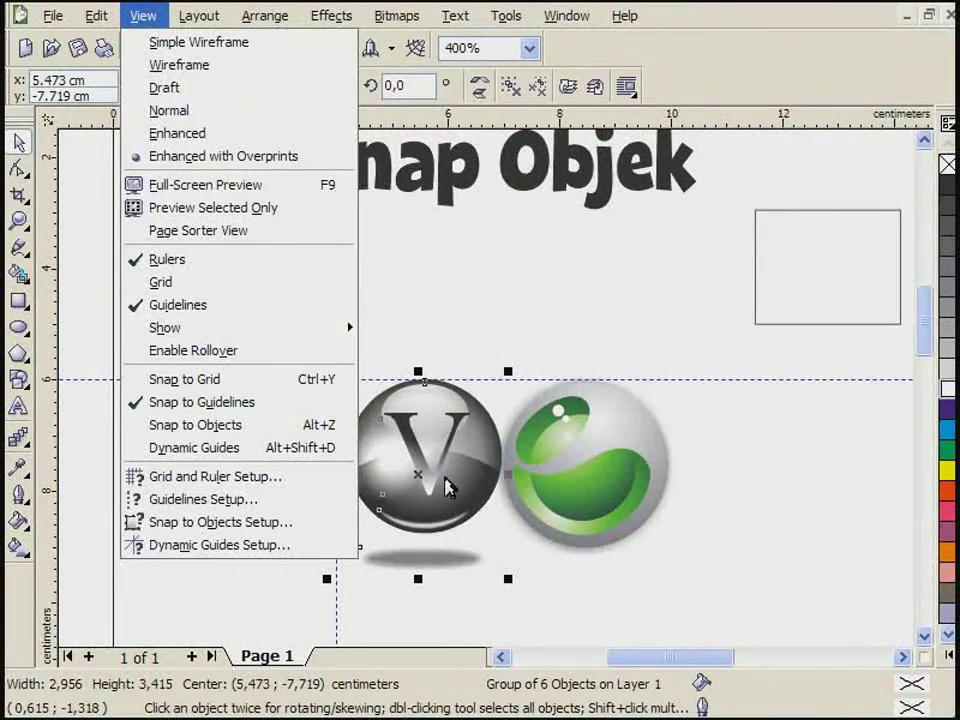
{"action": "left_click", "coordinate": [447, 487]}
{"action": "left_click_drag", "start_coordinate": [421, 456], "coordinate": [256, 456]}
{"action": "left_click", "coordinate": [242, 296]}
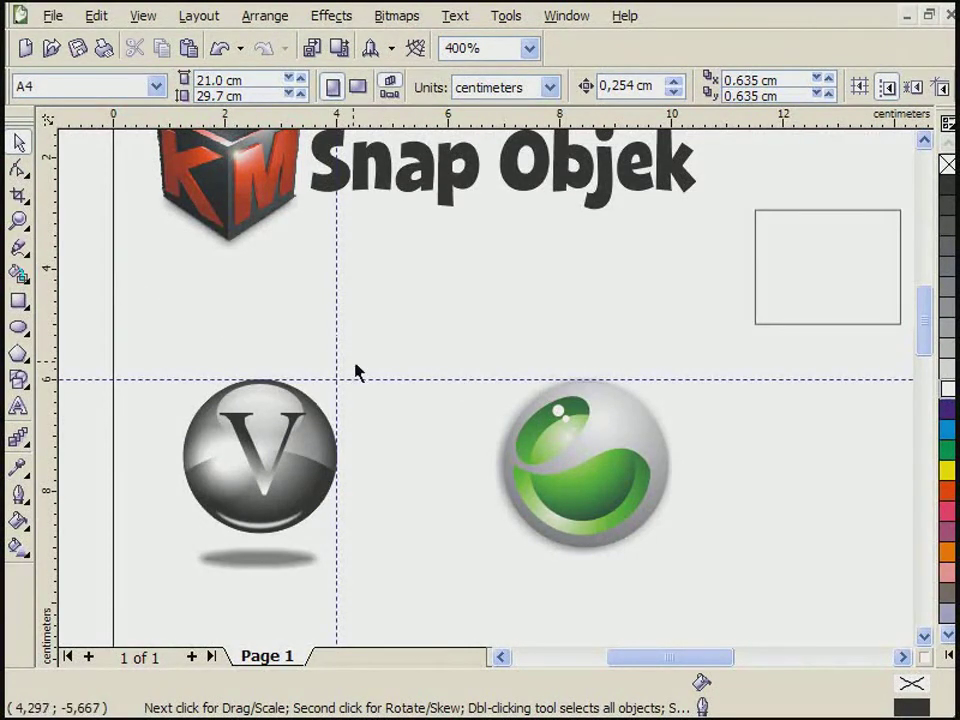
Delete the vertical guideline at 4 cm and the horizontal guideline at -6 cm
{"action": "left_click", "coordinate": [336, 334]}
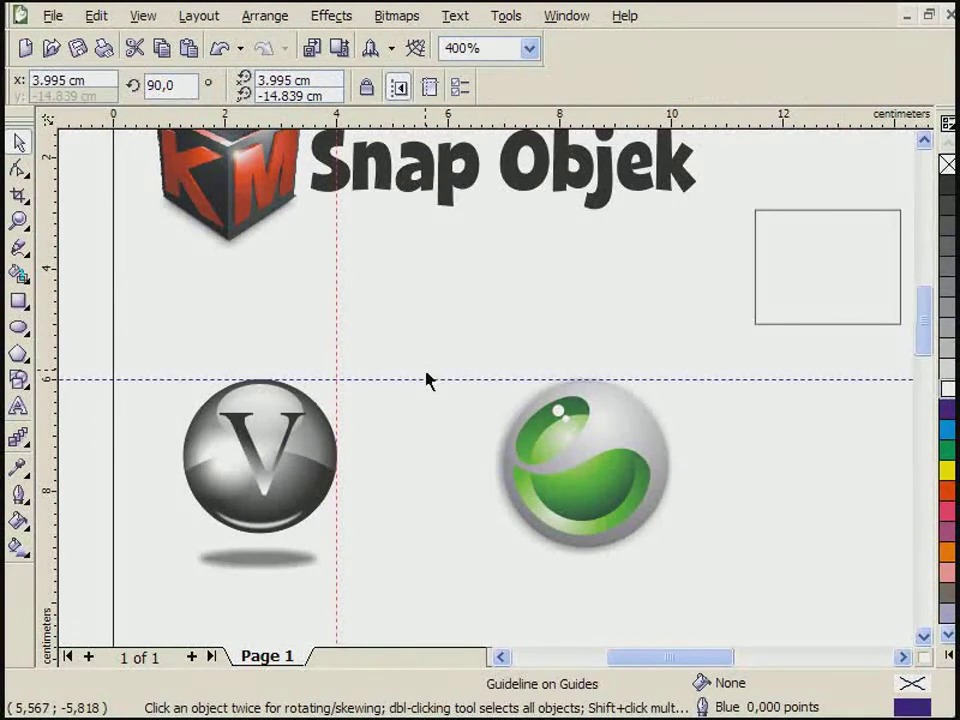
{"action": "key", "text": "Delete"}
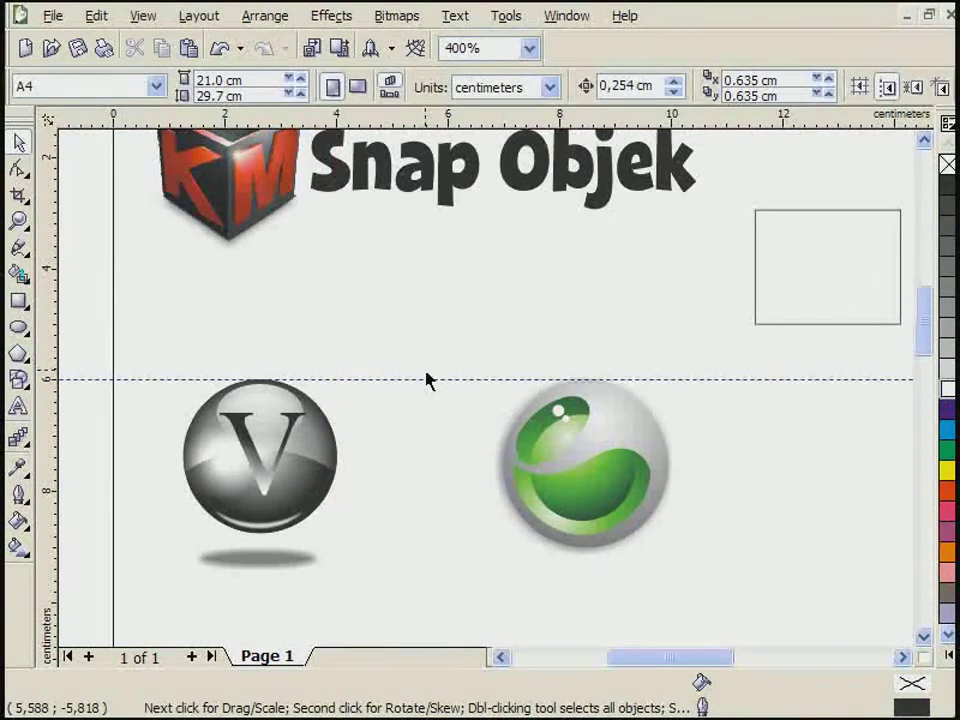
{"action": "left_click", "coordinate": [436, 380]}
{"action": "key", "text": "Delete"}
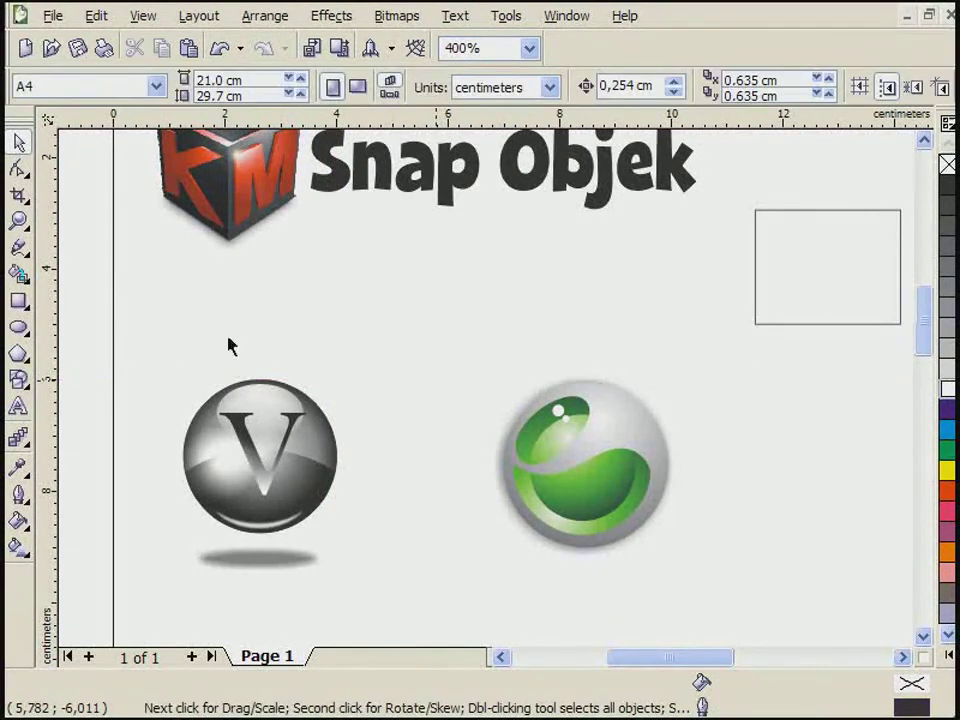
Add vertical guidelines at about 4.77 cm and 2.92 cm and a horizontal guideline at about -5.67 cm
{"action": "left_click_drag", "start_coordinate": [52, 308], "coordinate": [380, 320]}
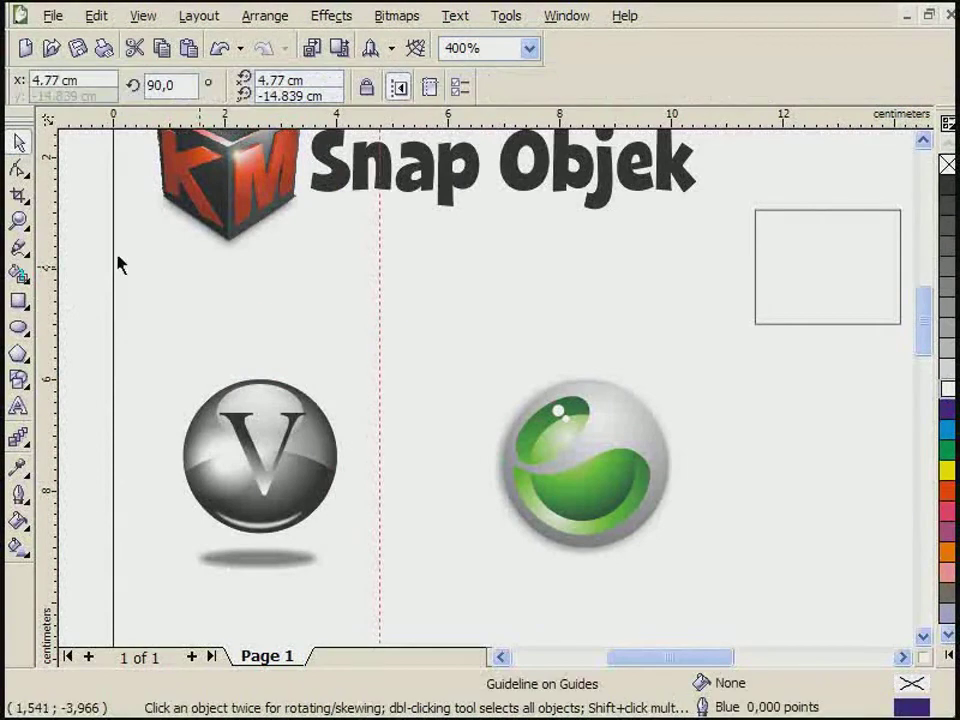
{"action": "left_click_drag", "start_coordinate": [148, 112], "coordinate": [152, 368]}
{"action": "left_click_drag", "start_coordinate": [40, 350], "coordinate": [493, 338]}
{"action": "left_click_drag", "start_coordinate": [493, 246], "coordinate": [277, 311]}
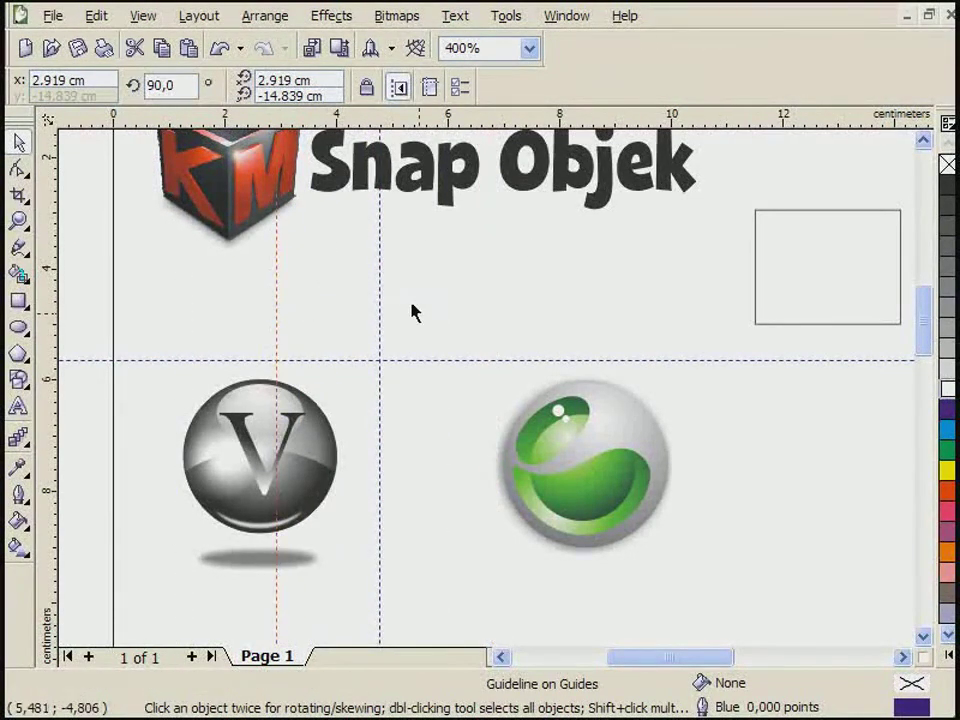
Copy the 4.77 cm vertical guideline to about 6.23 cm and add horizontal guidelines at about -4.42 cm and -7.6 cm
{"action": "left_click", "coordinate": [380, 296]}
{"action": "left_click_drag", "start_coordinate": [381, 294], "coordinate": [461, 300]}
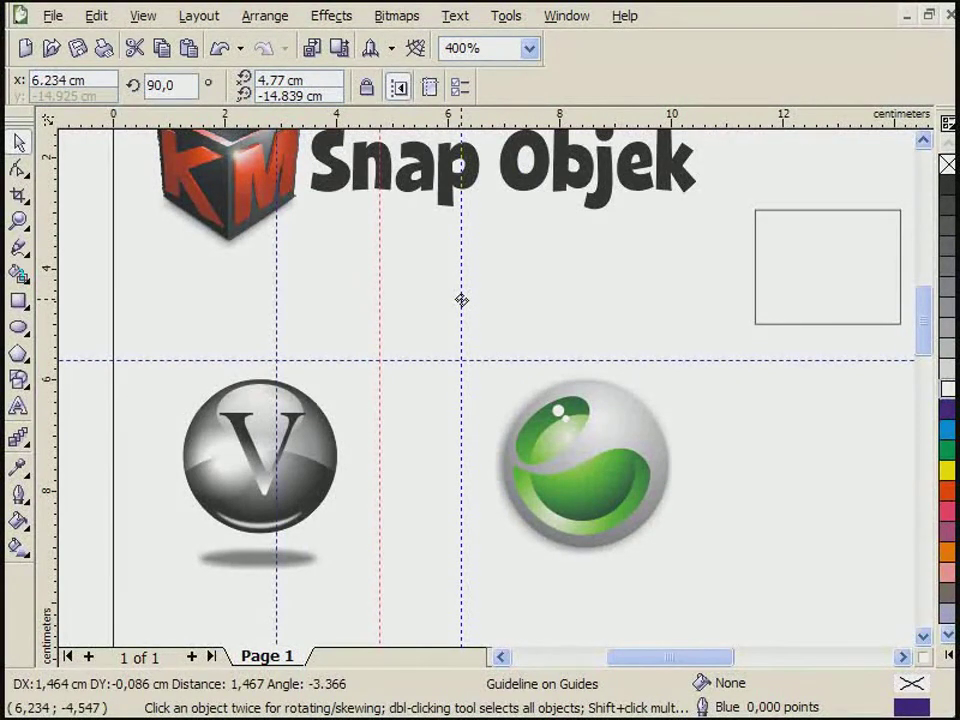
{"action": "left_click_drag", "start_coordinate": [468, 304], "coordinate": [463, 300]}
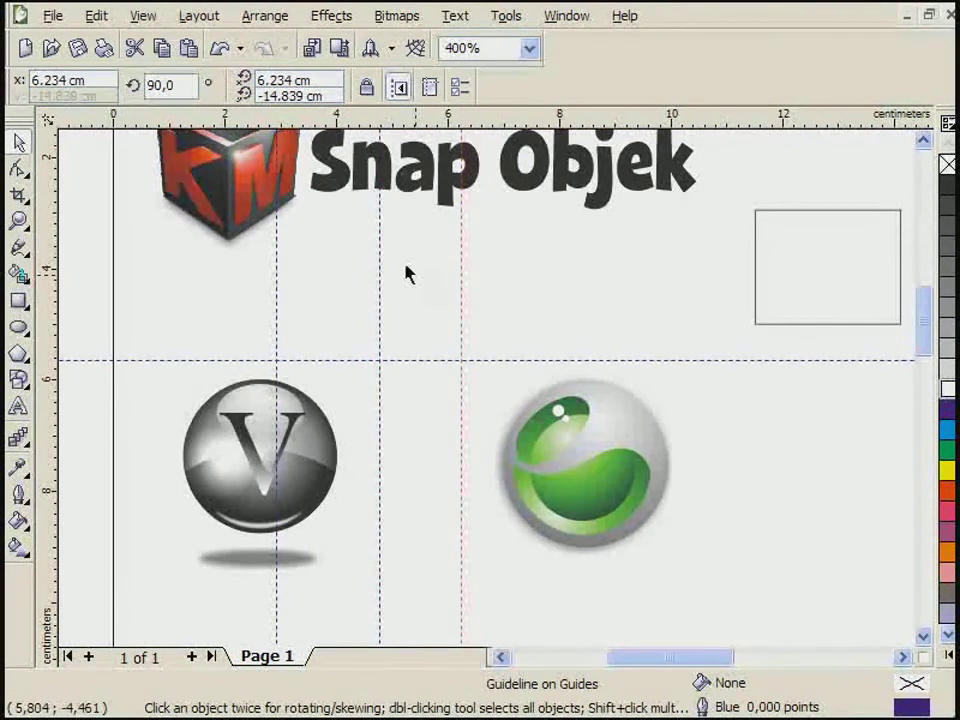
{"action": "left_click_drag", "start_coordinate": [387, 119], "coordinate": [407, 467]}
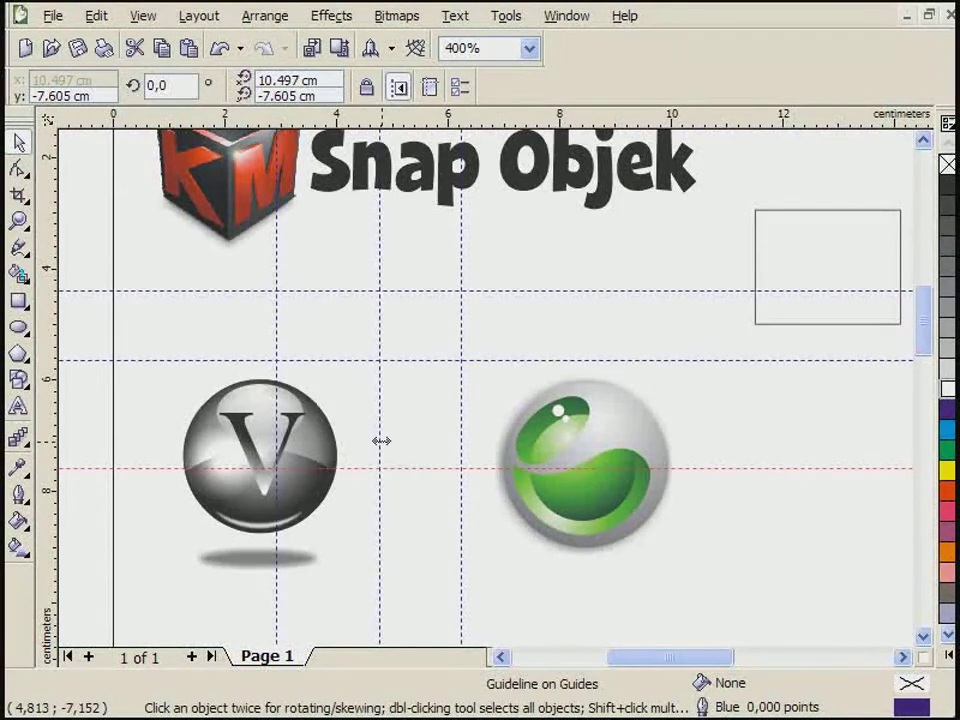
Try deleting the lowest horizontal and middle vertical guidelines together, undo it, and move the vertical one to about 5.24 cm
{"action": "left_click", "coordinate": [381, 434], "text": "shift"}
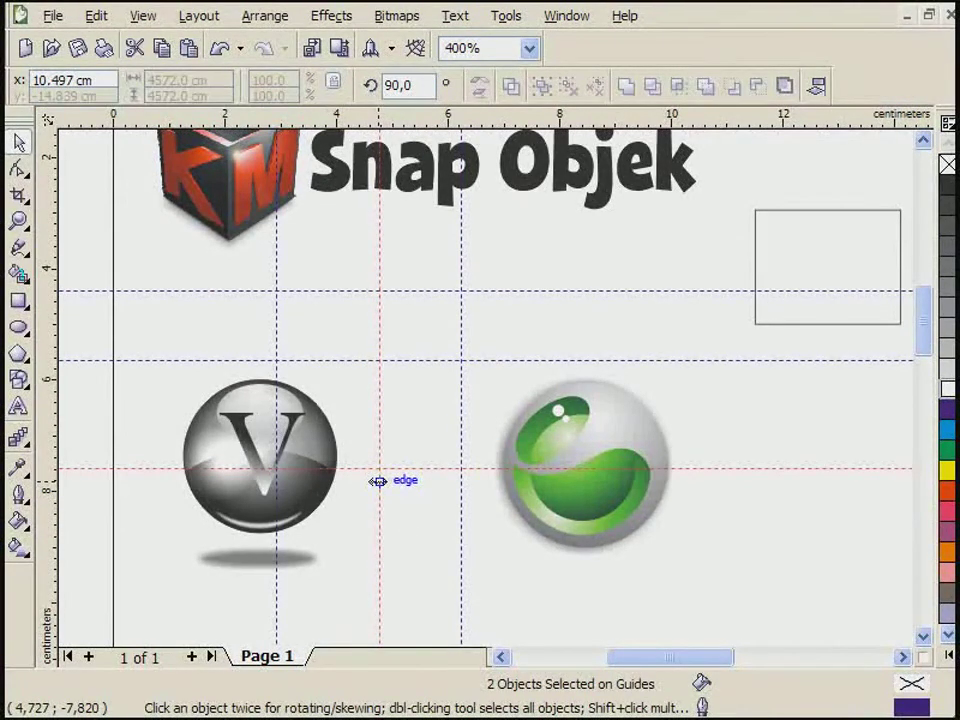
{"action": "key", "text": "Delete"}
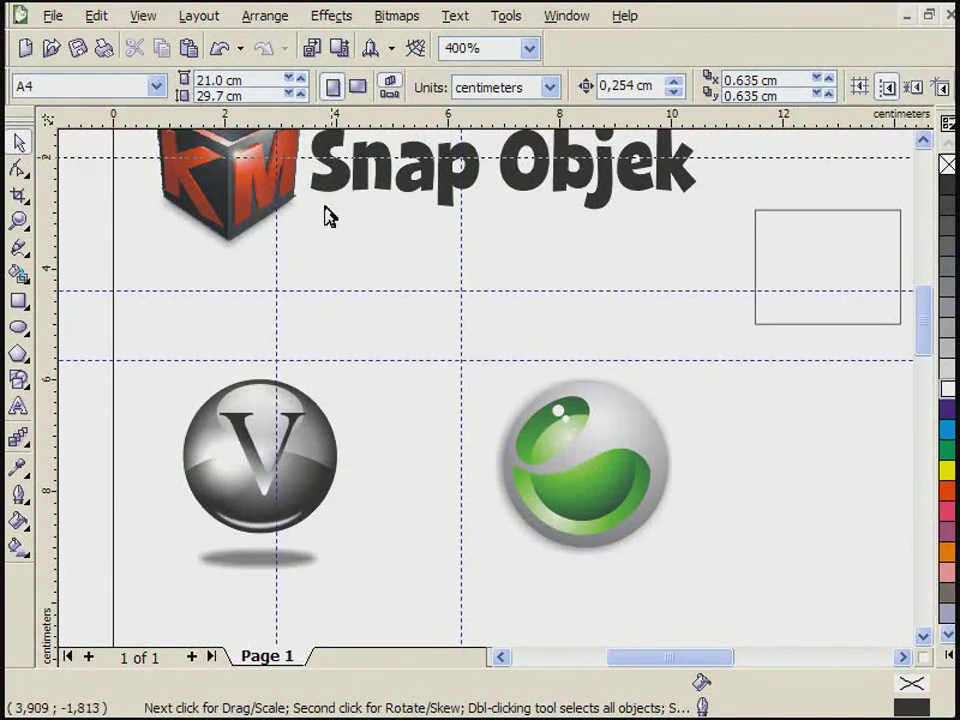
{"action": "key", "text": "ctrl+z"}
{"action": "left_click_drag", "start_coordinate": [298, 410], "coordinate": [406, 414]}
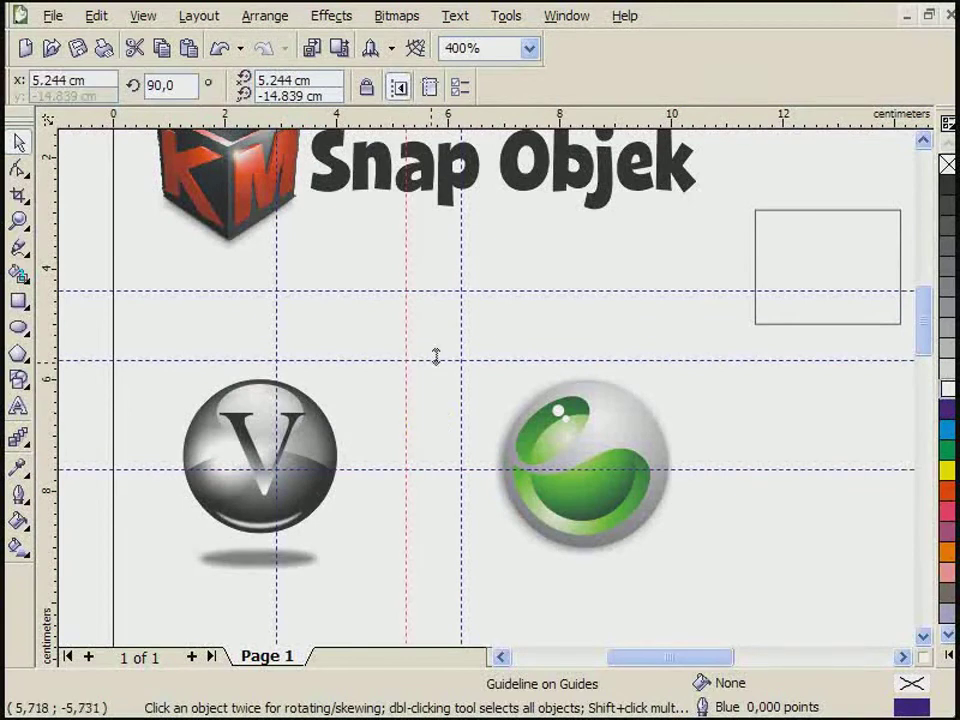
Clear all horizontal and vertical guidelines from the document through the guideline options
{"action": "double_click", "coordinate": [386, 290]}
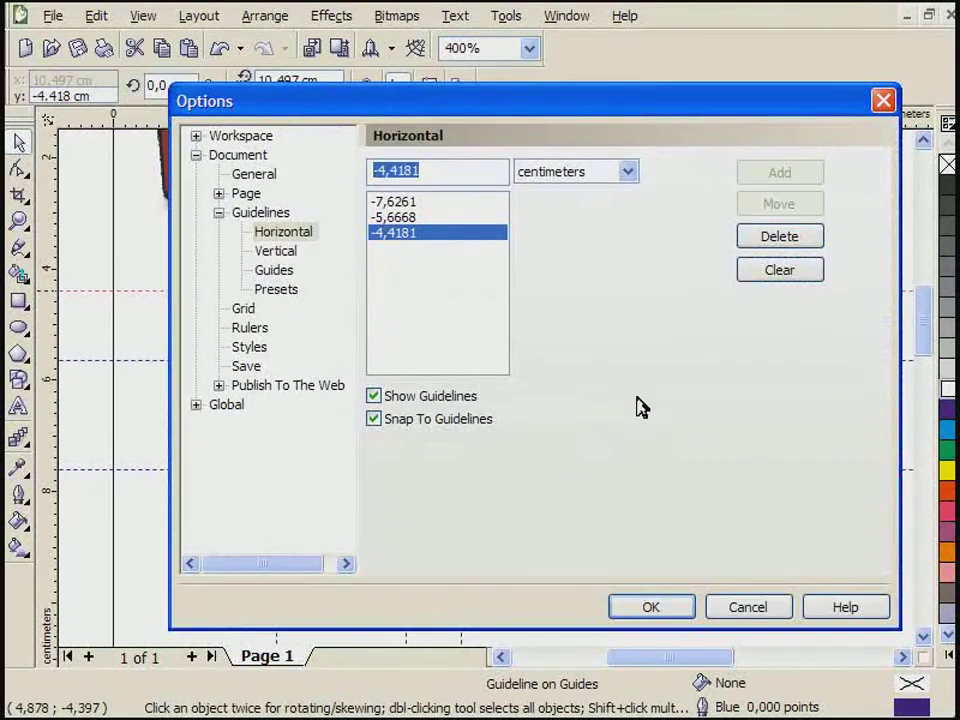
{"action": "left_click_drag", "start_coordinate": [433, 110], "coordinate": [508, 56]}
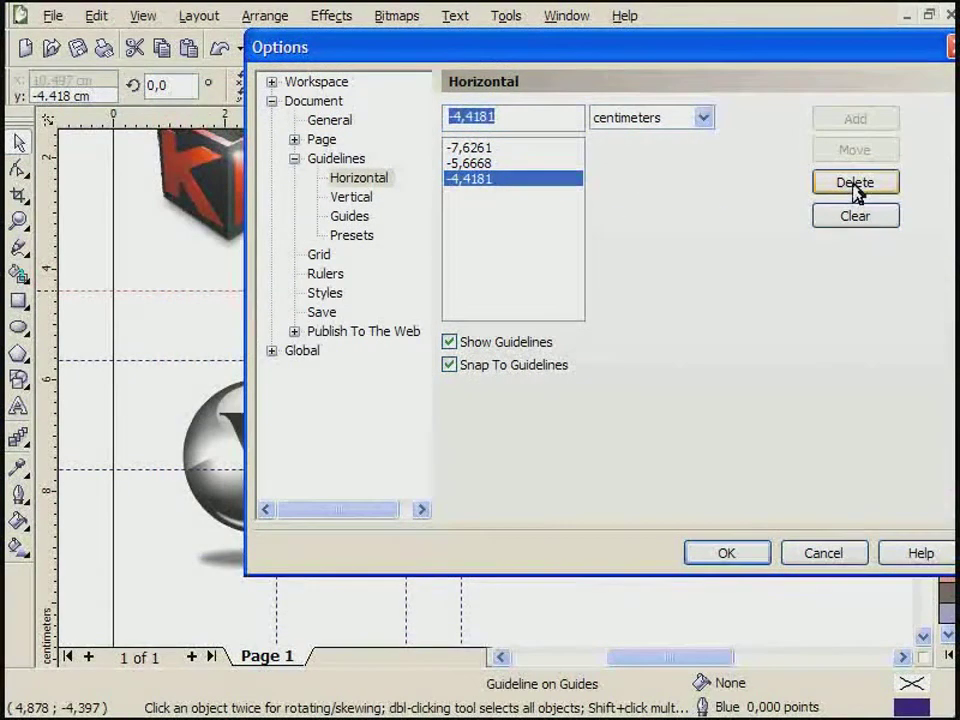
{"action": "left_click", "coordinate": [472, 148]}
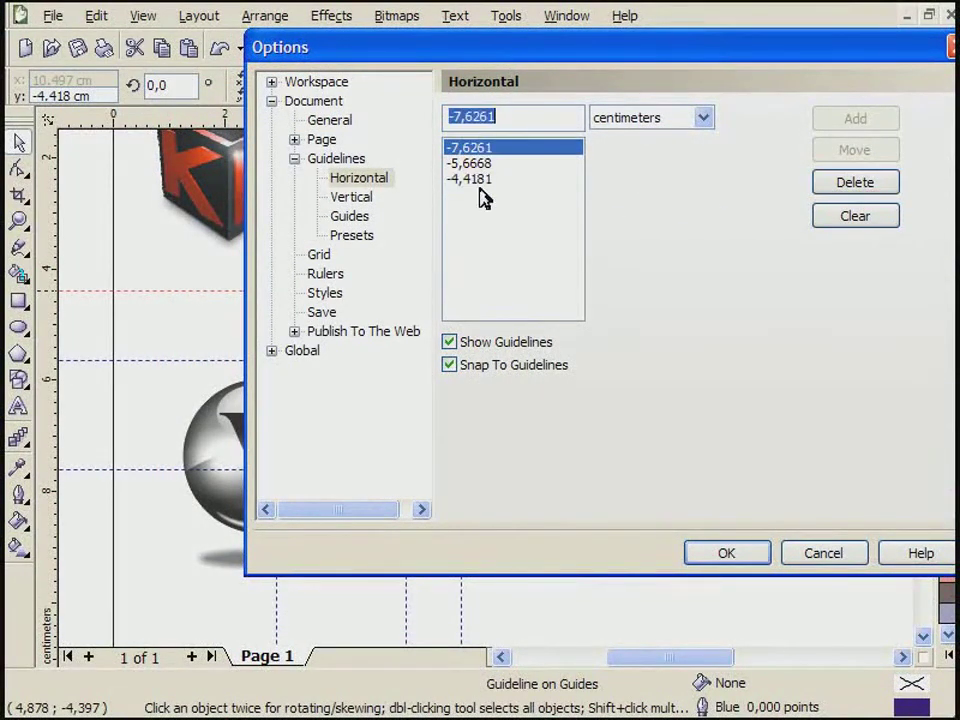
{"action": "left_click", "coordinate": [481, 164]}
{"action": "left_click", "coordinate": [481, 178]}
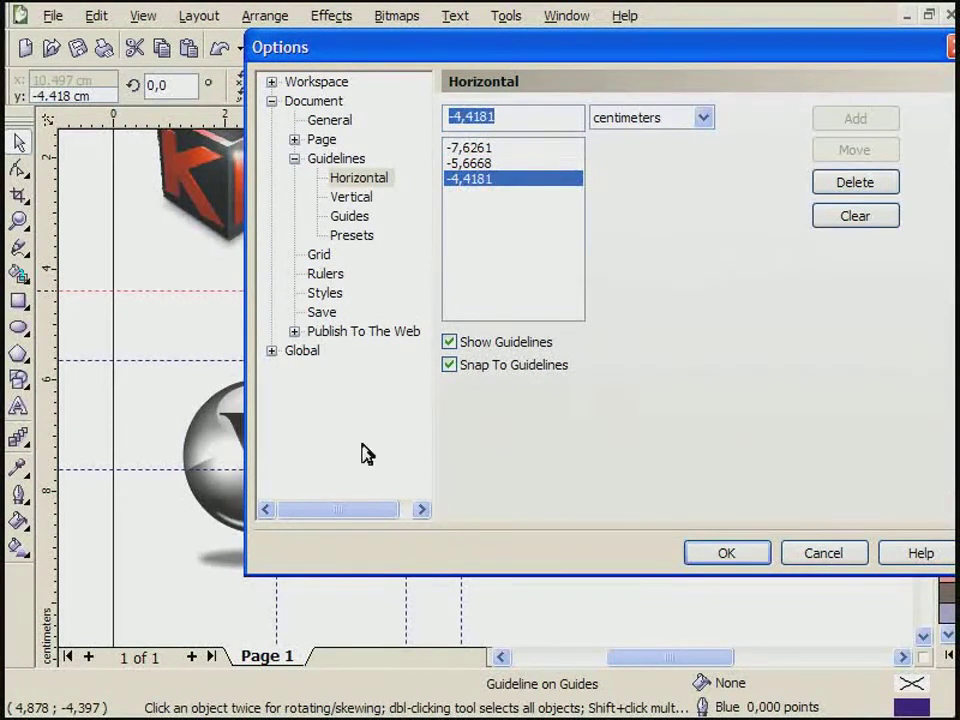
{"action": "left_click", "coordinate": [862, 222]}
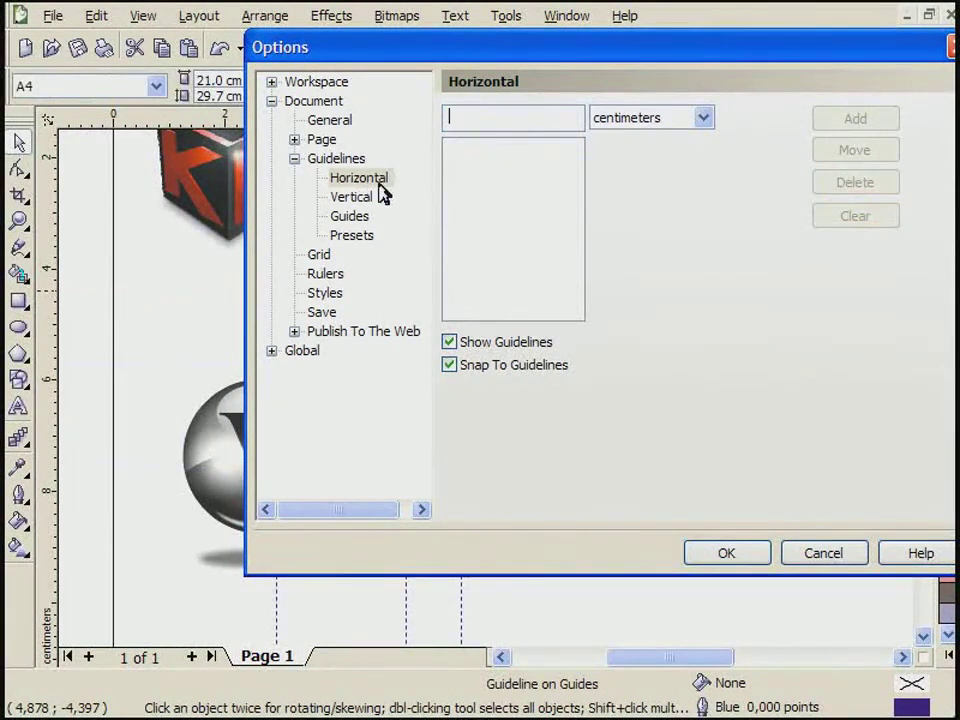
{"action": "left_click", "coordinate": [352, 198]}
{"action": "left_click", "coordinate": [838, 222]}
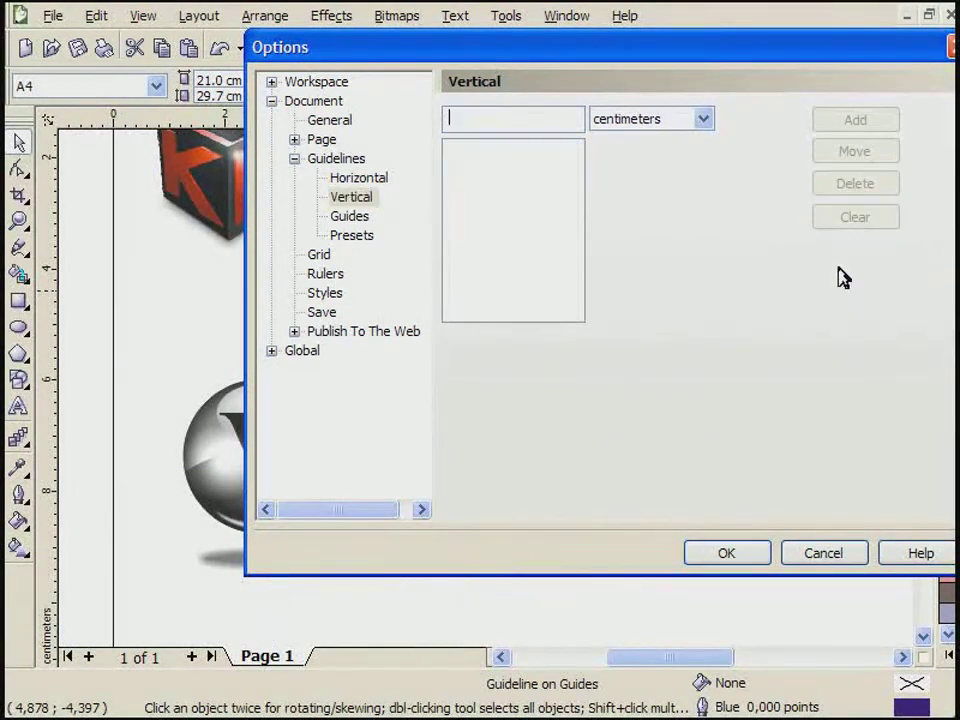
{"action": "left_click", "coordinate": [752, 555]}
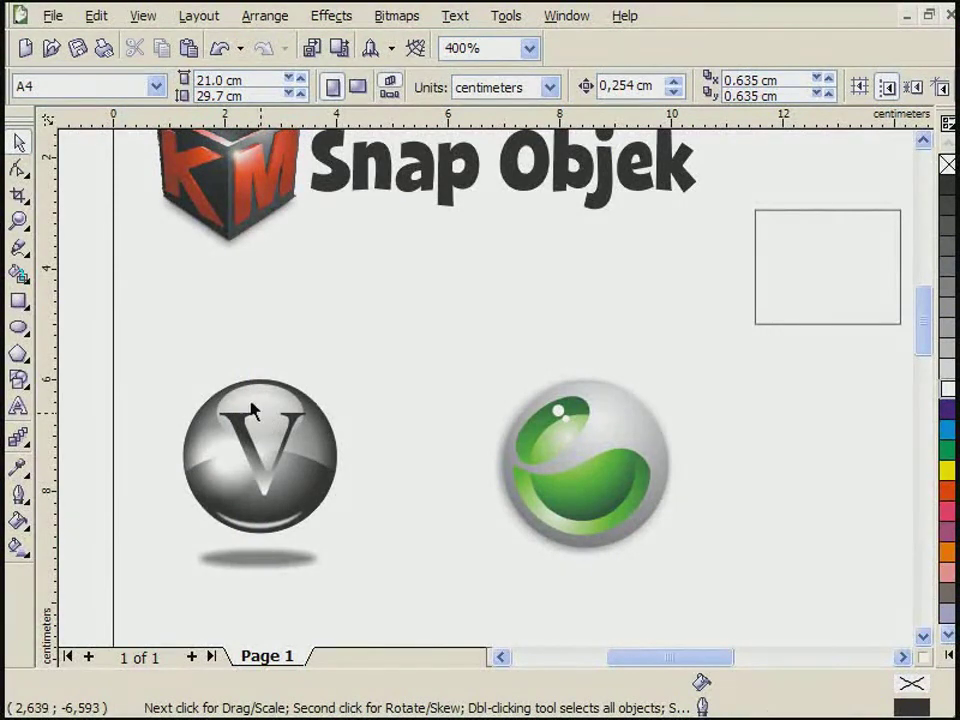
Add a vertical guideline at about 4.9 cm and a horizontal guideline at about -5.6 cm
{"action": "left_click", "coordinate": [145, 18]}
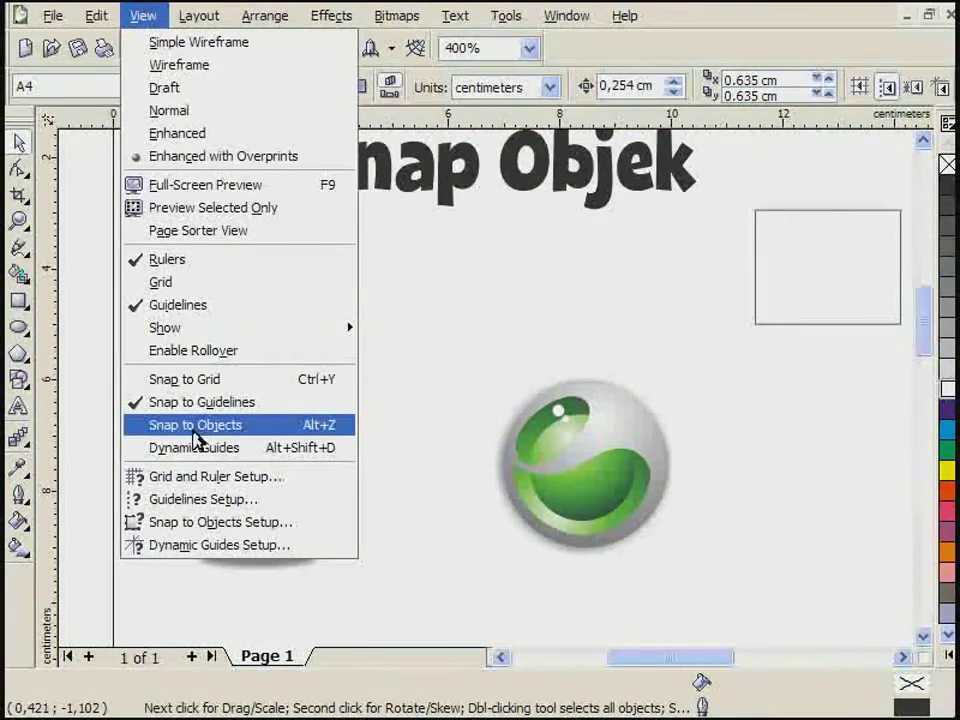
{"action": "left_click", "coordinate": [250, 300]}
{"action": "left_click_drag", "start_coordinate": [45, 230], "coordinate": [386, 280]}
{"action": "left_click_drag", "start_coordinate": [317, 113], "coordinate": [330, 358]}
Snap the V logo's right edge to the new vertical guideline and its top to the horizontal guideline
{"action": "left_click", "coordinate": [244, 461]}
{"action": "left_click_drag", "start_coordinate": [275, 468], "coordinate": [321, 448]}
{"action": "left_click", "coordinate": [314, 322]}
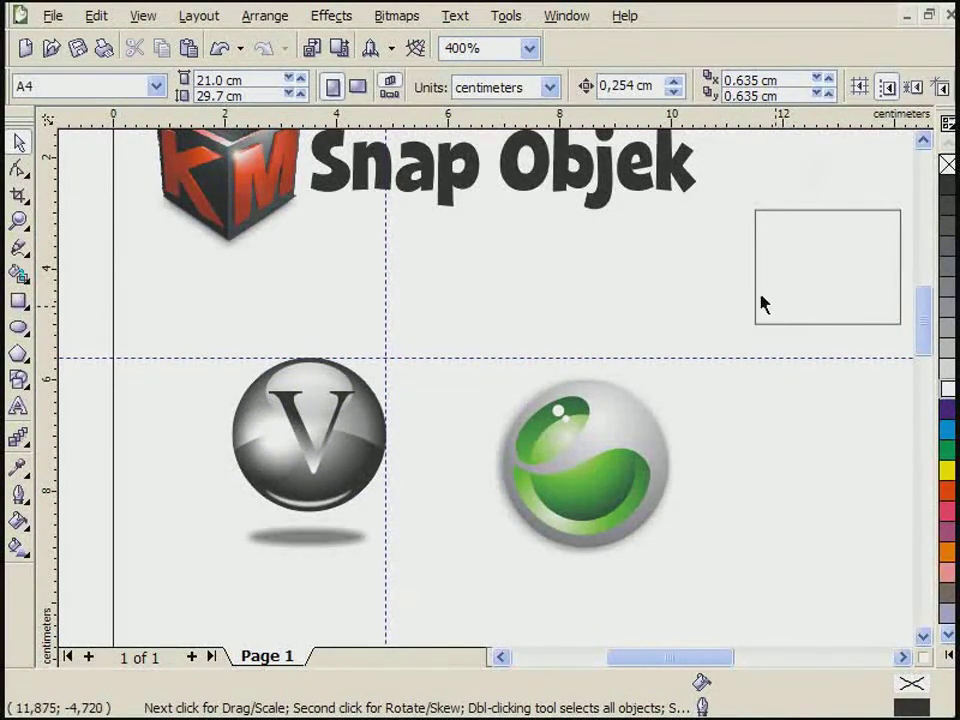
Duplicate the empty rectangle and place the two rectangles centred at about (11.9, -7.6) cm and (12.1, -4.2) cm
{"action": "left_click_drag", "start_coordinate": [838, 268], "coordinate": [804, 484]}
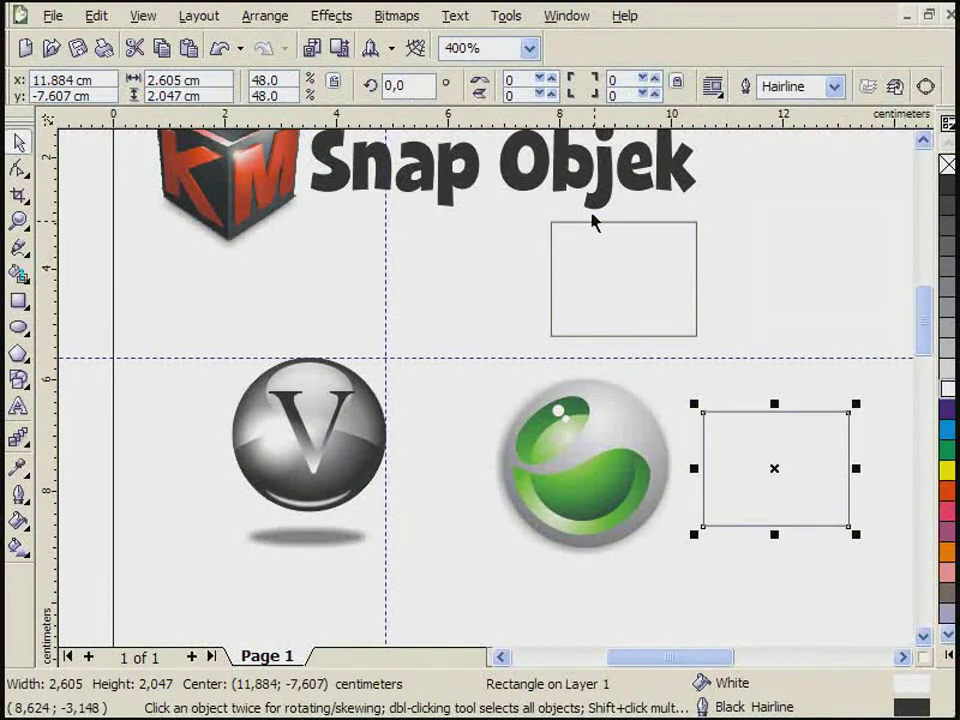
{"action": "left_click", "coordinate": [671, 324]}
{"action": "left_click", "coordinate": [765, 454]}
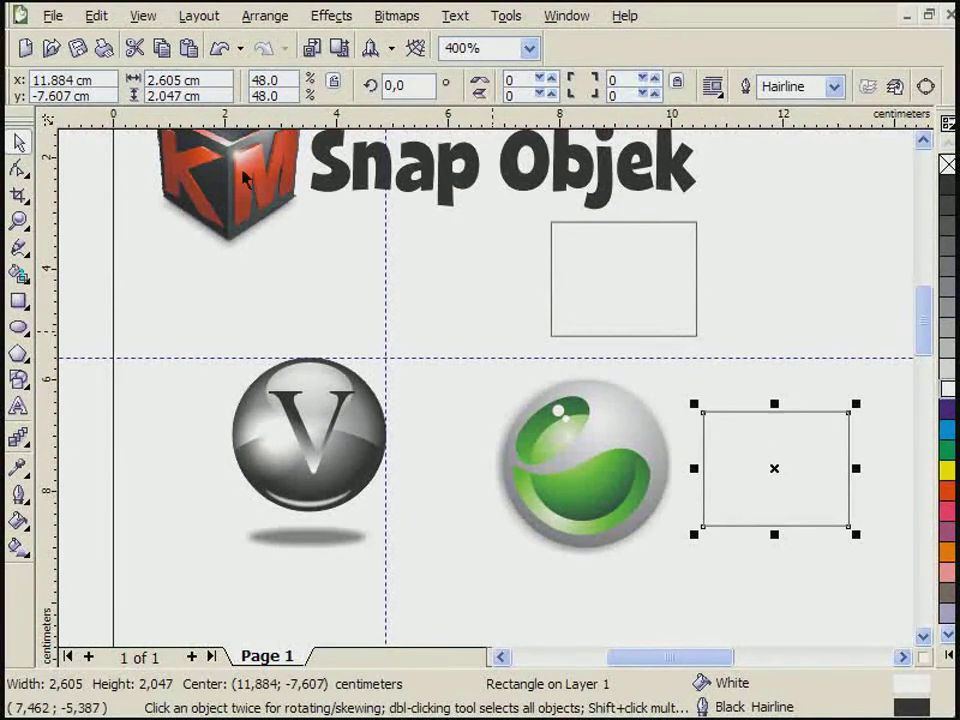
{"action": "left_click", "coordinate": [612, 265]}
{"action": "left_click_drag", "start_coordinate": [614, 265], "coordinate": [781, 325]}
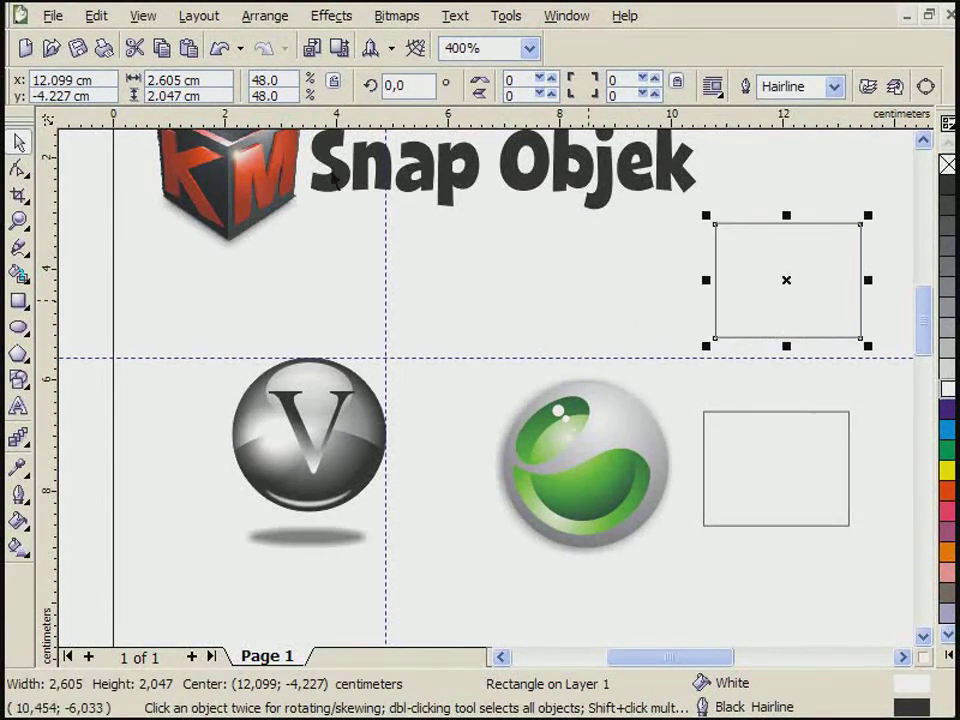
Enable snapping to objects and snap the upper rectangle's centre to the midpoint of the lower rectangle's top edge
{"action": "left_click", "coordinate": [96, 18]}
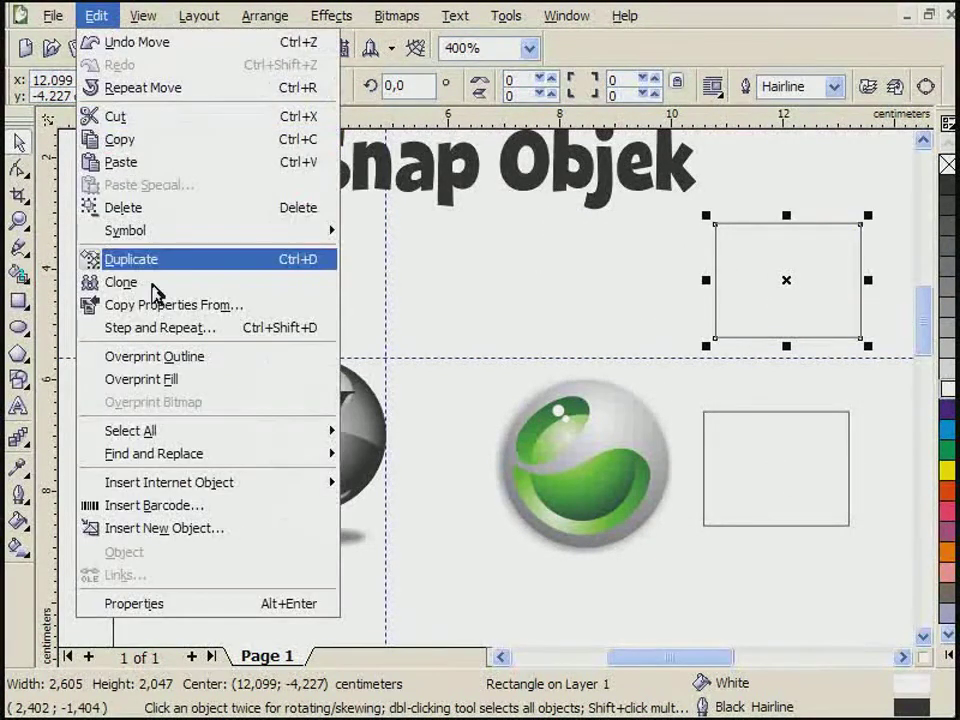
{"action": "mouse_move", "coordinate": [138, 18]}
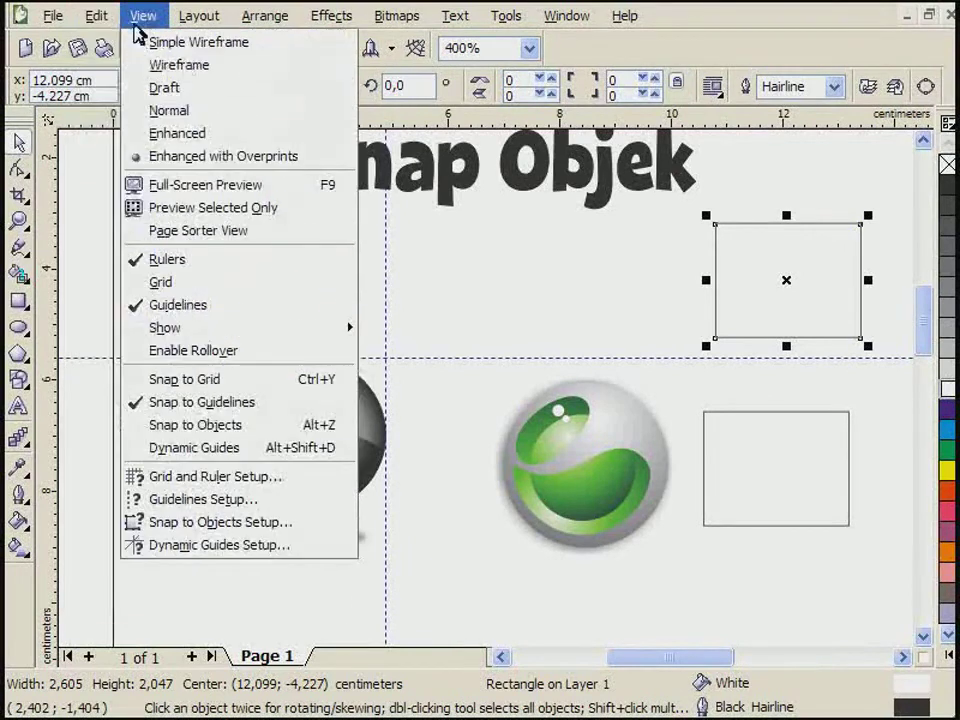
{"action": "left_click", "coordinate": [218, 426]}
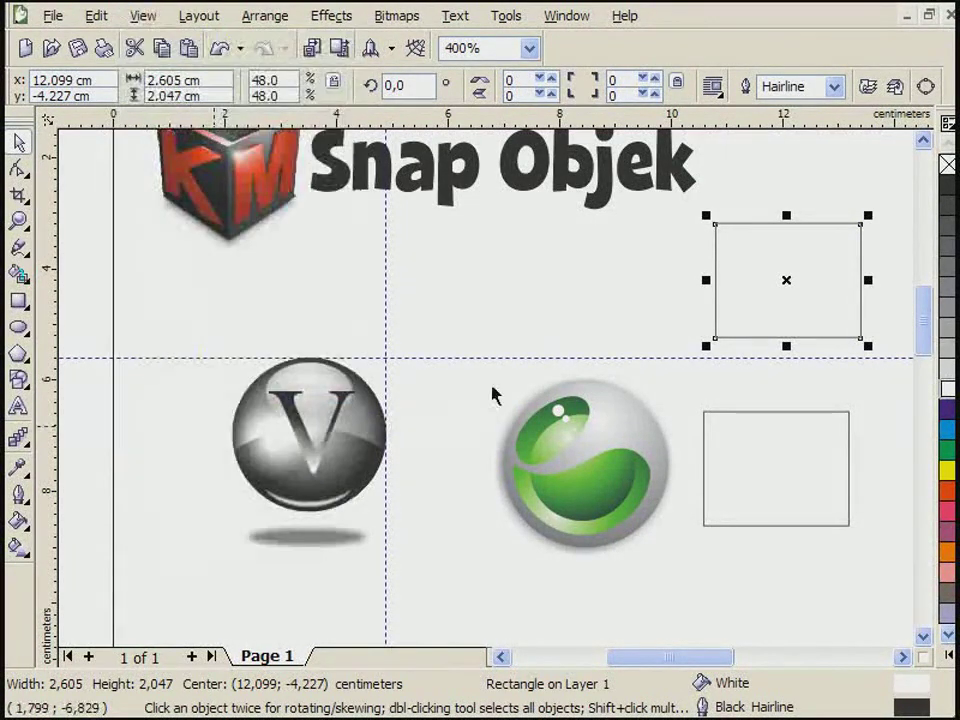
{"action": "left_click", "coordinate": [766, 290]}
{"action": "left_click", "coordinate": [766, 298]}
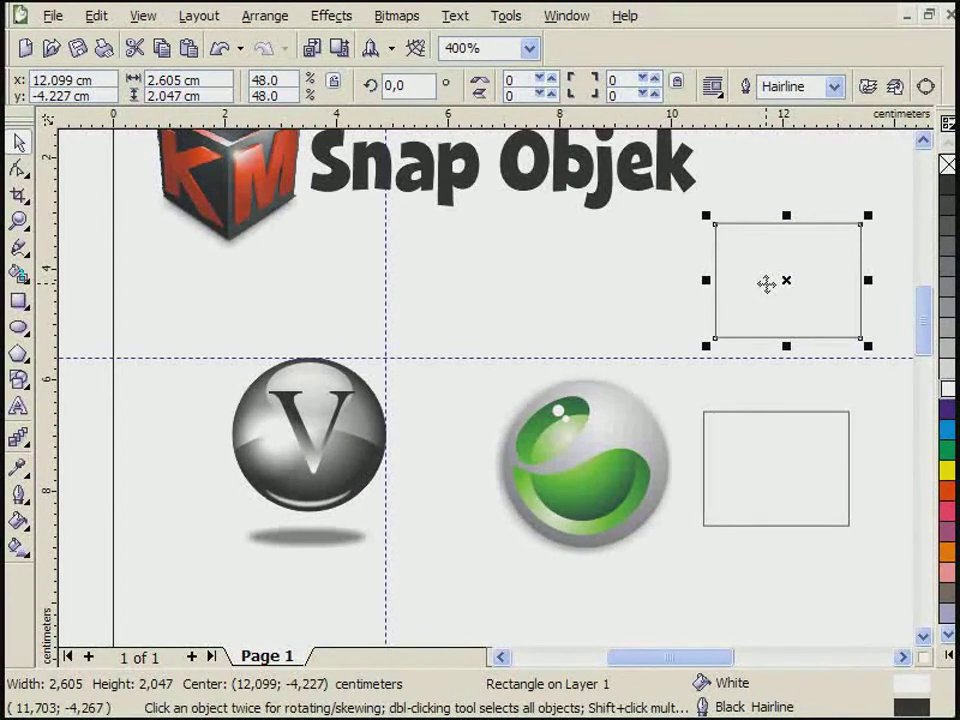
{"action": "left_click_drag", "start_coordinate": [766, 284], "coordinate": [776, 412]}
{"action": "left_click", "coordinate": [678, 290]}
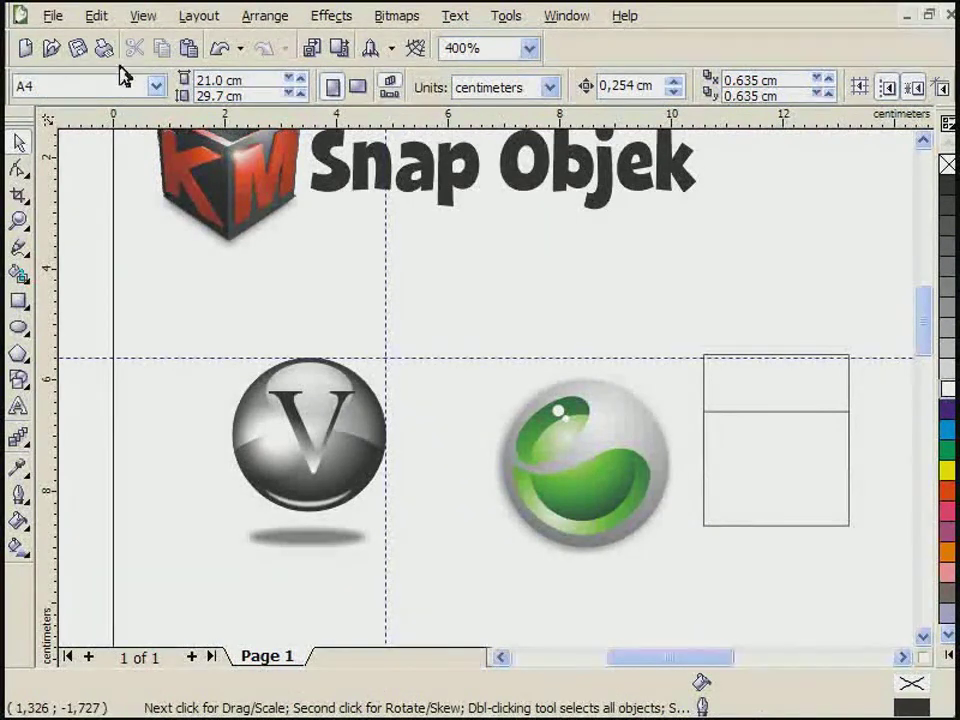
Enable dynamic guides and move the horizontal guideline down to about -10.2 cm, below the two round logos
{"action": "left_click", "coordinate": [139, 20]}
{"action": "mouse_move", "coordinate": [102, 16]}
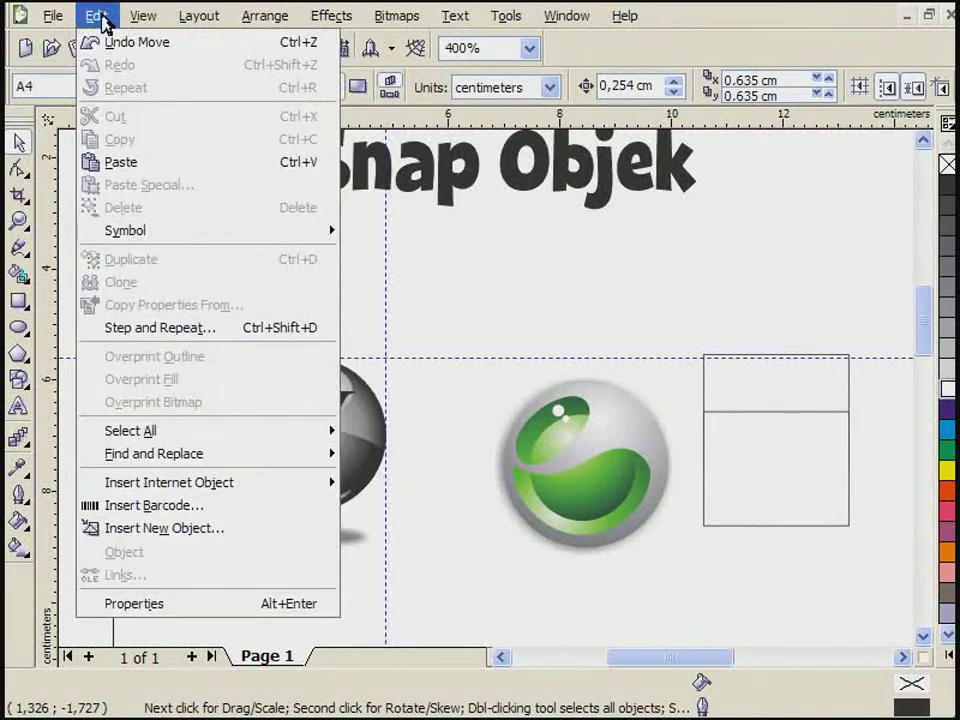
{"action": "mouse_move", "coordinate": [141, 21]}
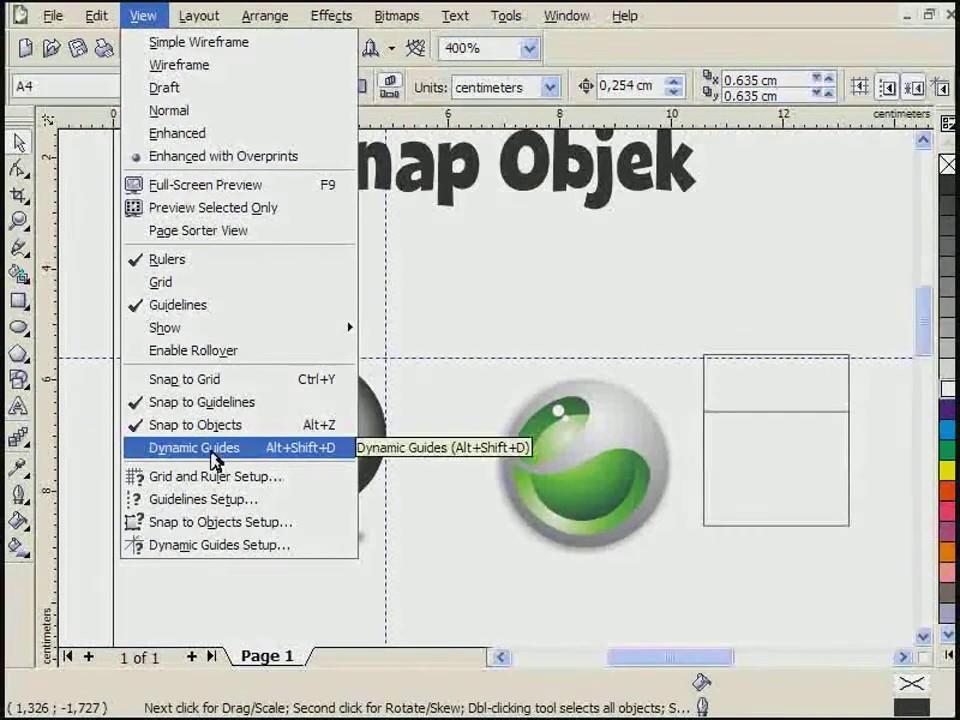
{"action": "left_click", "coordinate": [212, 455]}
{"action": "left_click_drag", "start_coordinate": [196, 308], "coordinate": [396, 589]}
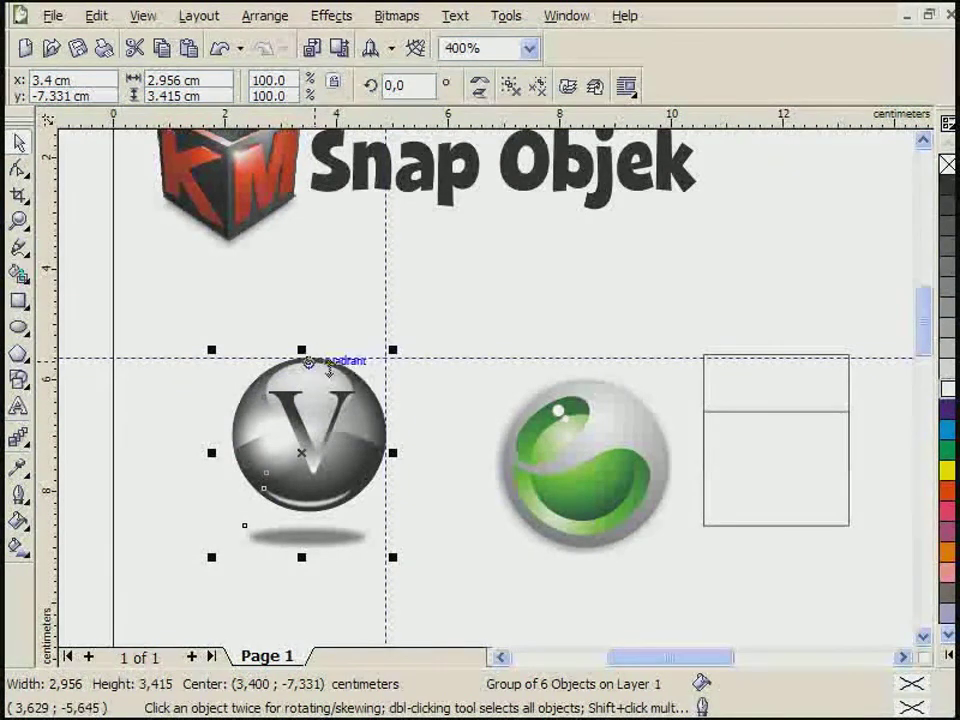
{"action": "left_click_drag", "start_coordinate": [309, 358], "coordinate": [457, 612]}
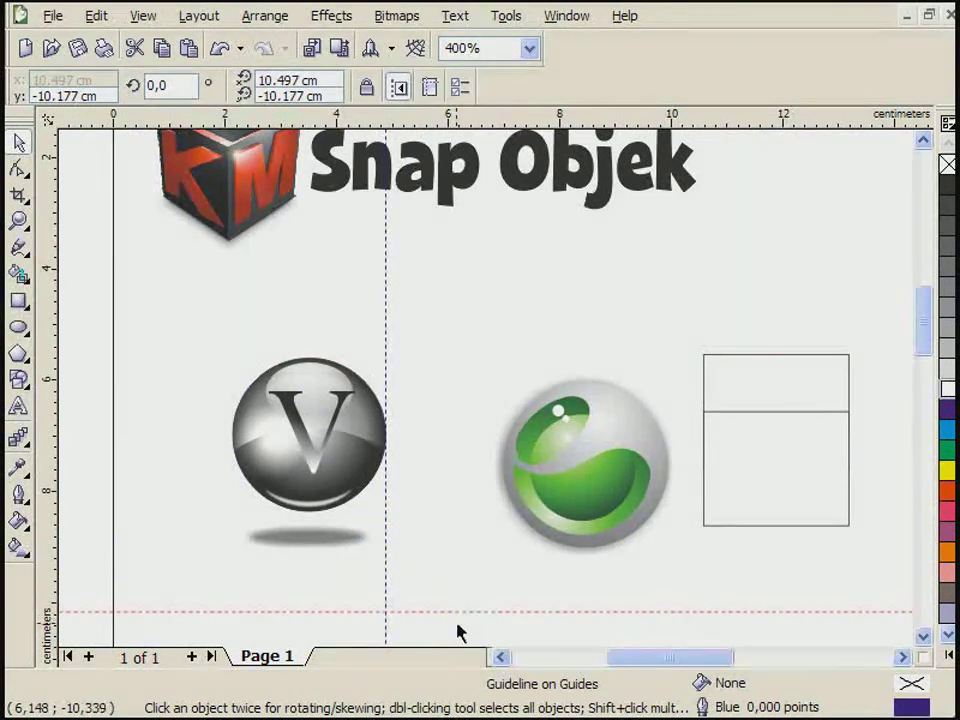
Move the V logo along dynamic guides to about (6.1, -10.5) cm and back to a centre of about (3.1, -7.1) cm
{"action": "left_click", "coordinate": [253, 424]}
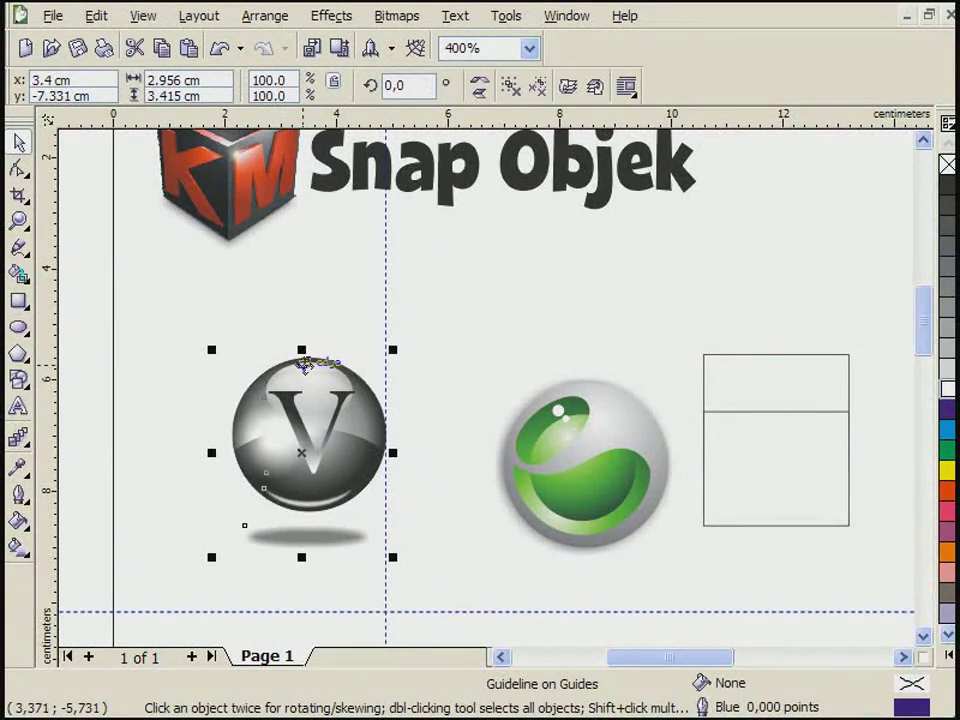
{"action": "left_click_drag", "start_coordinate": [311, 369], "coordinate": [455, 545]}
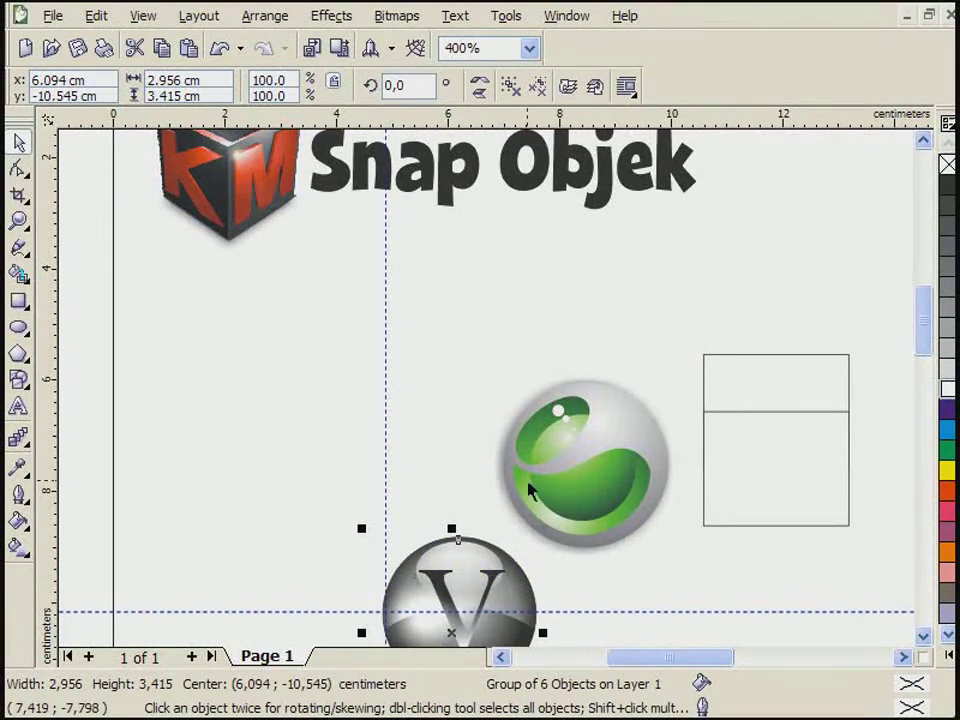
{"action": "left_click_drag", "start_coordinate": [470, 580], "coordinate": [312, 398]}
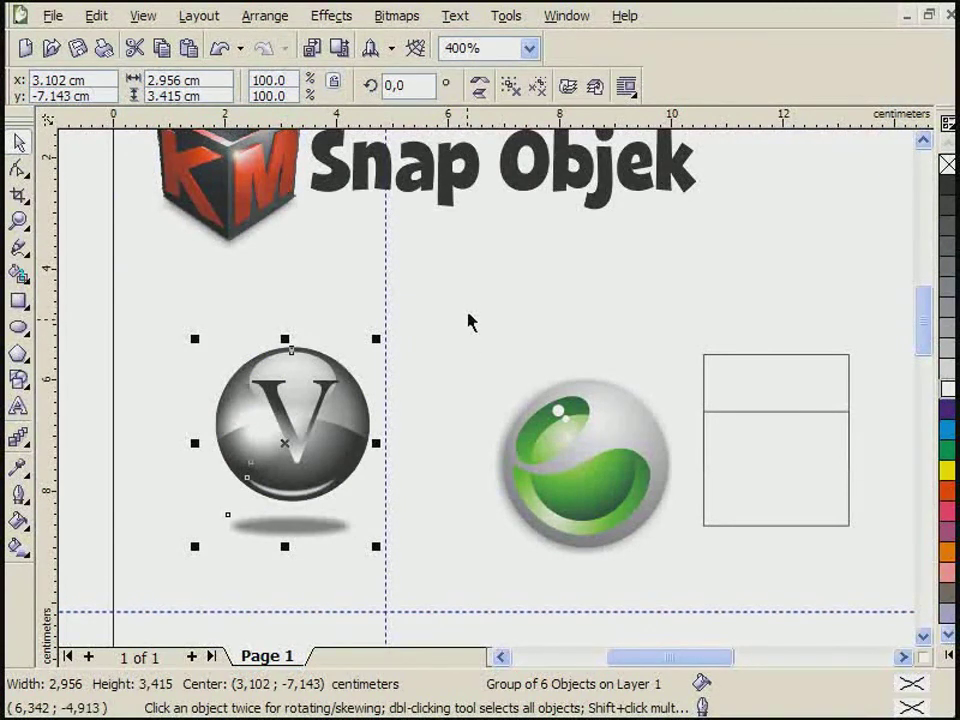
{"action": "left_click_drag", "start_coordinate": [462, 296], "coordinate": [695, 583]}
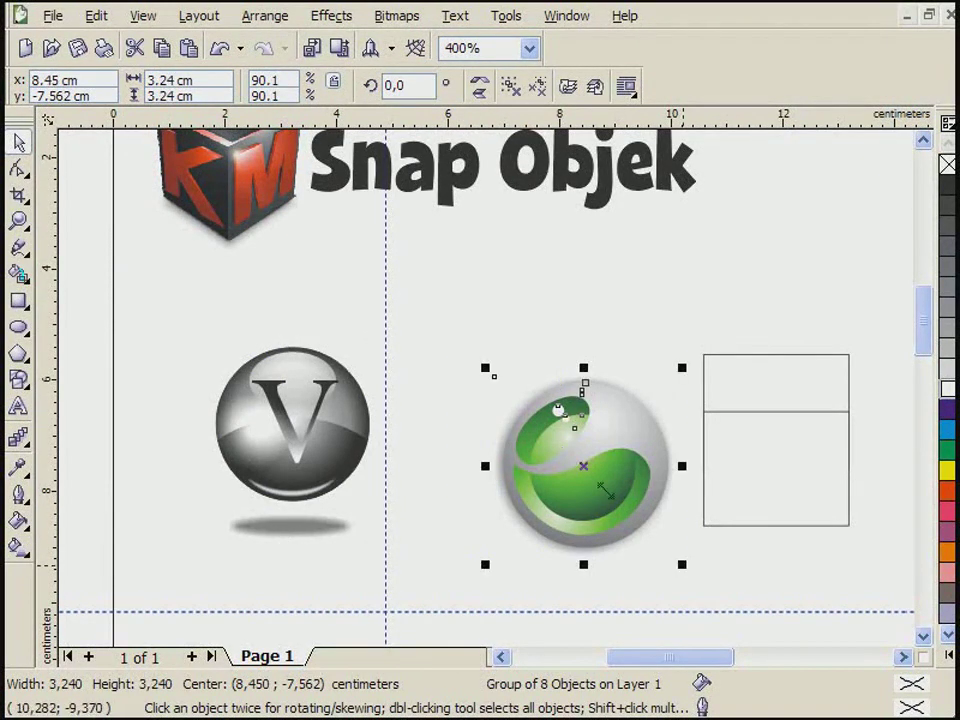
{"action": "left_click", "coordinate": [458, 308]}
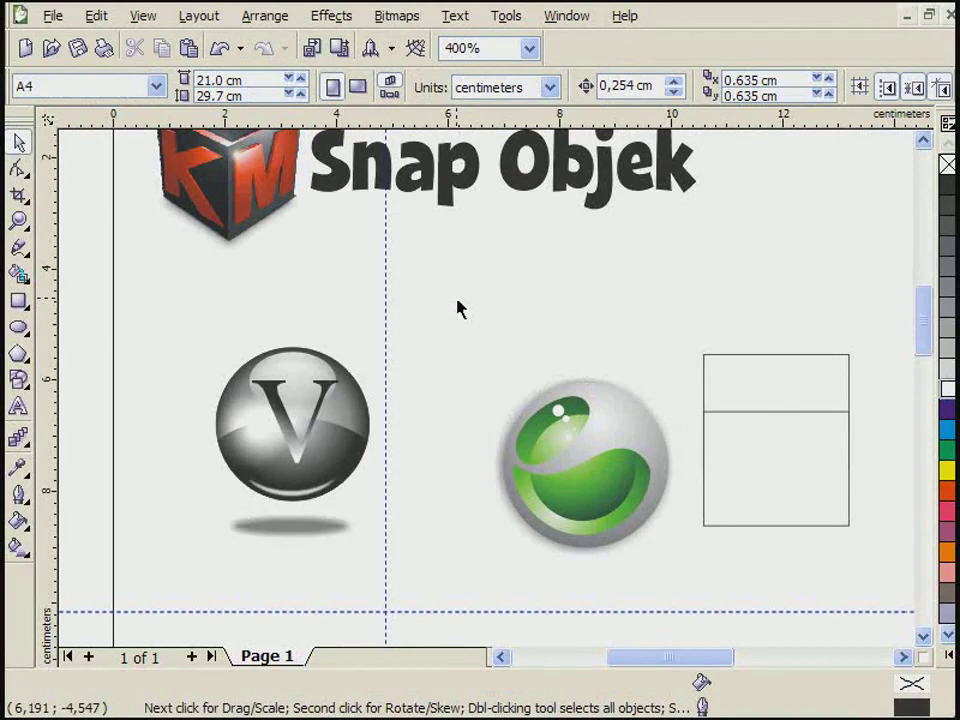